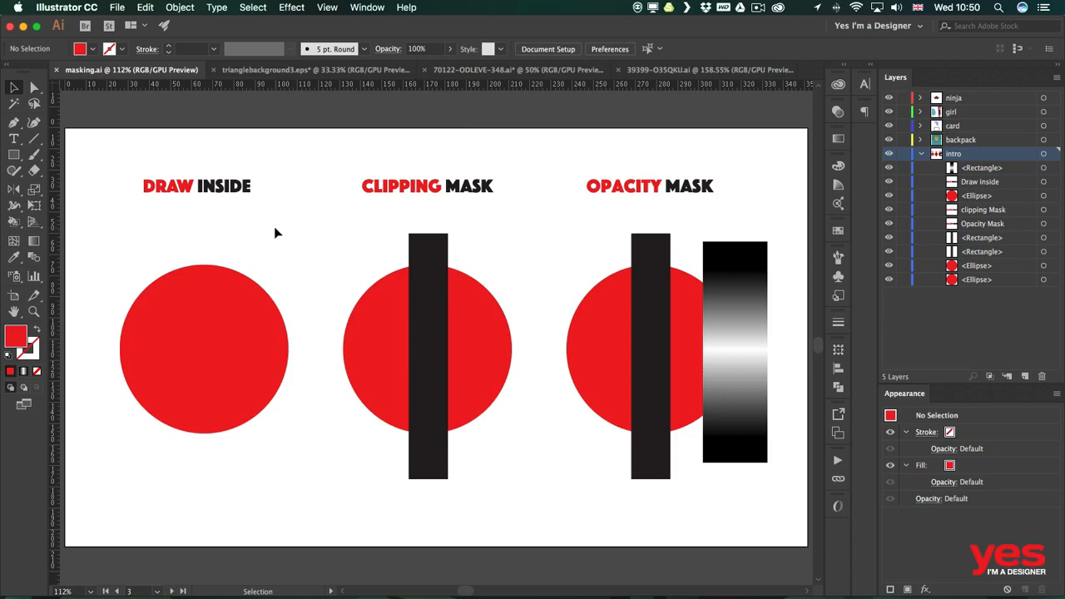
# Turn on Draw Inside mode for the red circle under DRAW INSIDE, activate the Blob Brush and deselect the circle
pyautogui.click(233, 314)
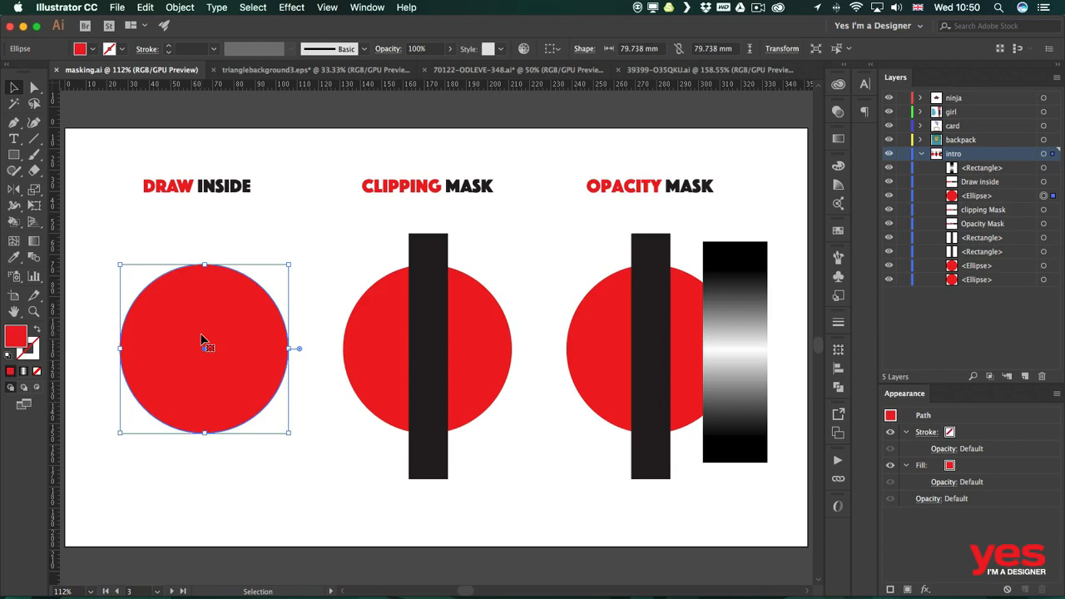
pyautogui.click(39, 389)
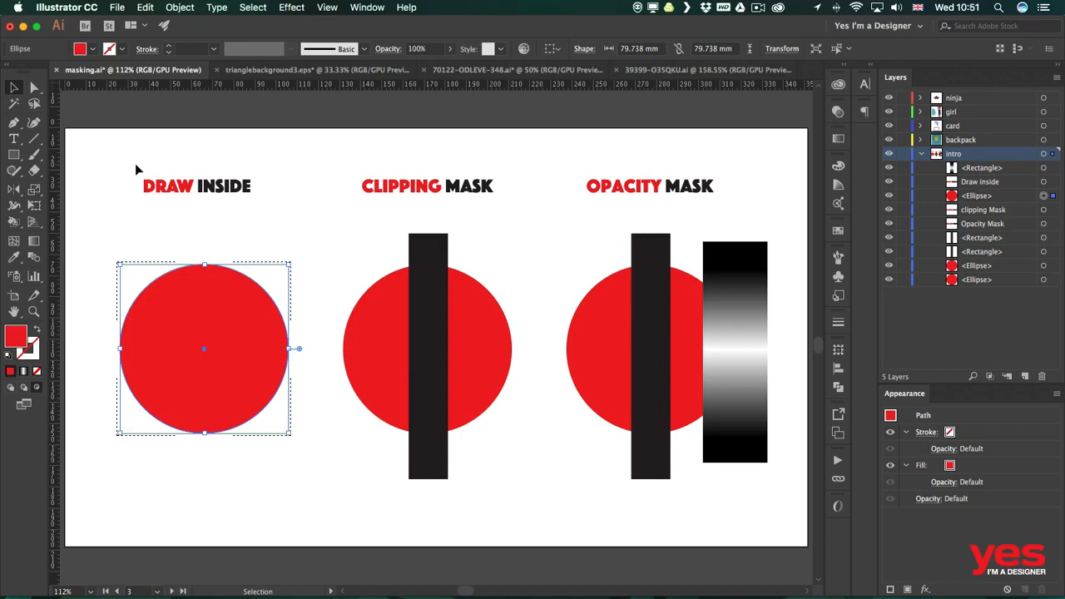
pyautogui.hotkey('shift', 'b')
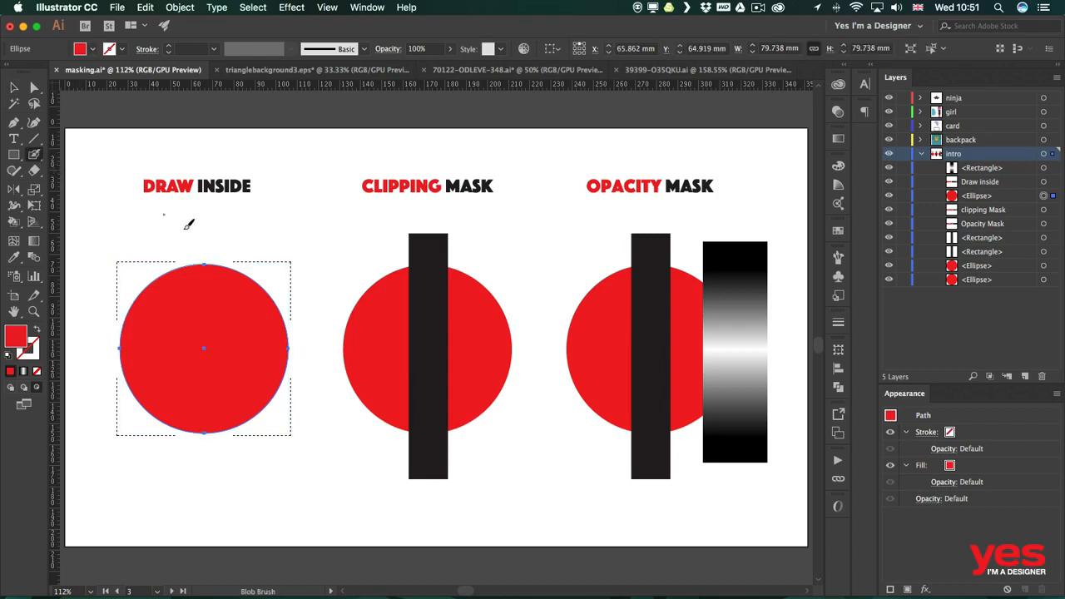
pyautogui.keyDown('super'); pyautogui.click(226, 238); pyautogui.keyUp('super')
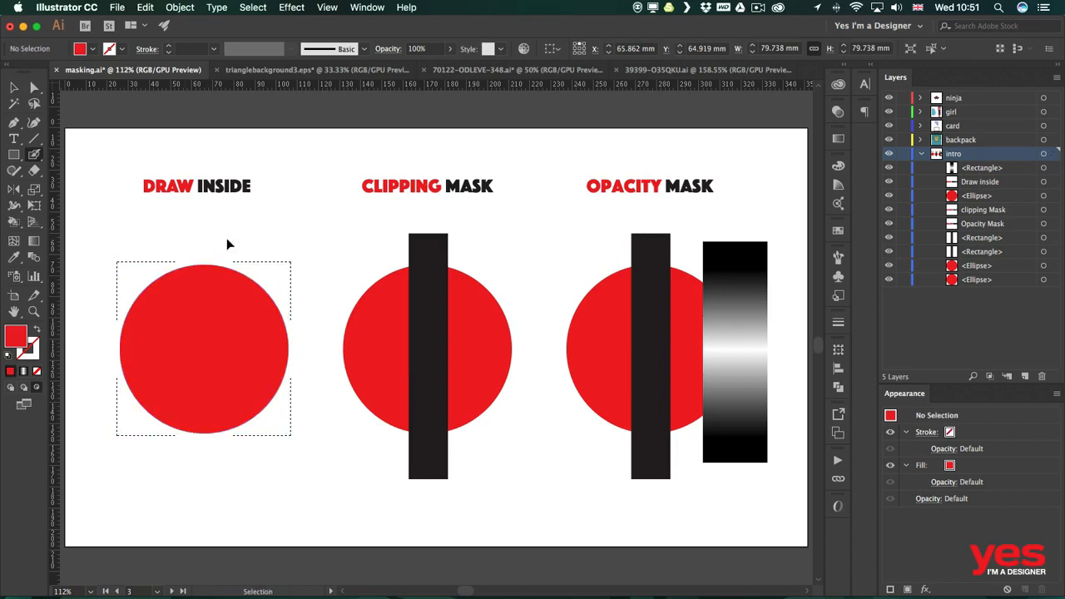
# Paint a diagonal and a wavy yellow stroke across the circle with an enlarged Blob Brush, and return to Draw Normal mode
pyautogui.click(97, 48)
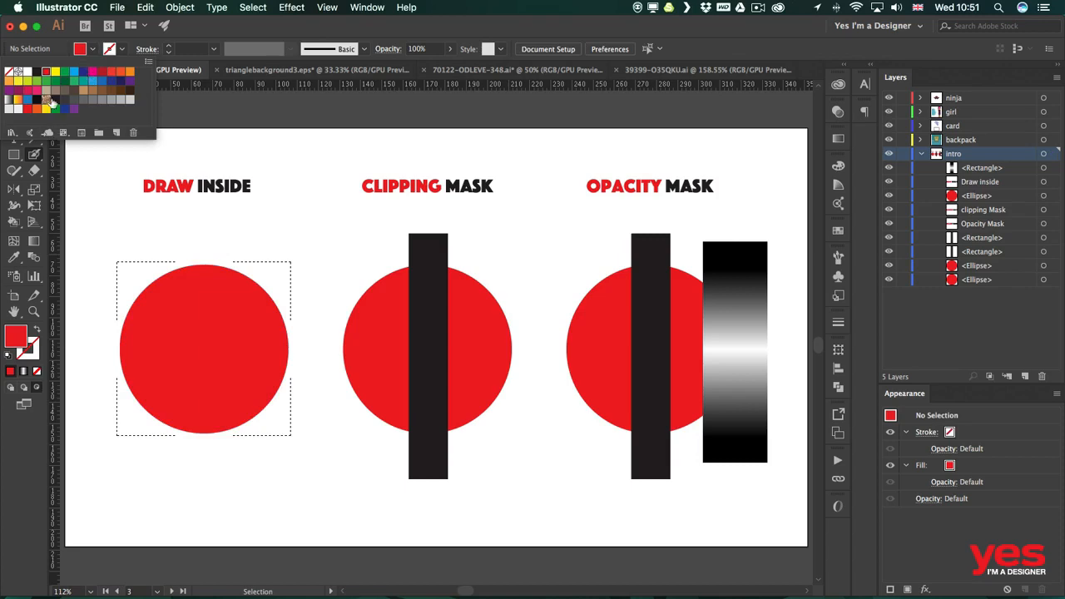
pyautogui.click(55, 73)
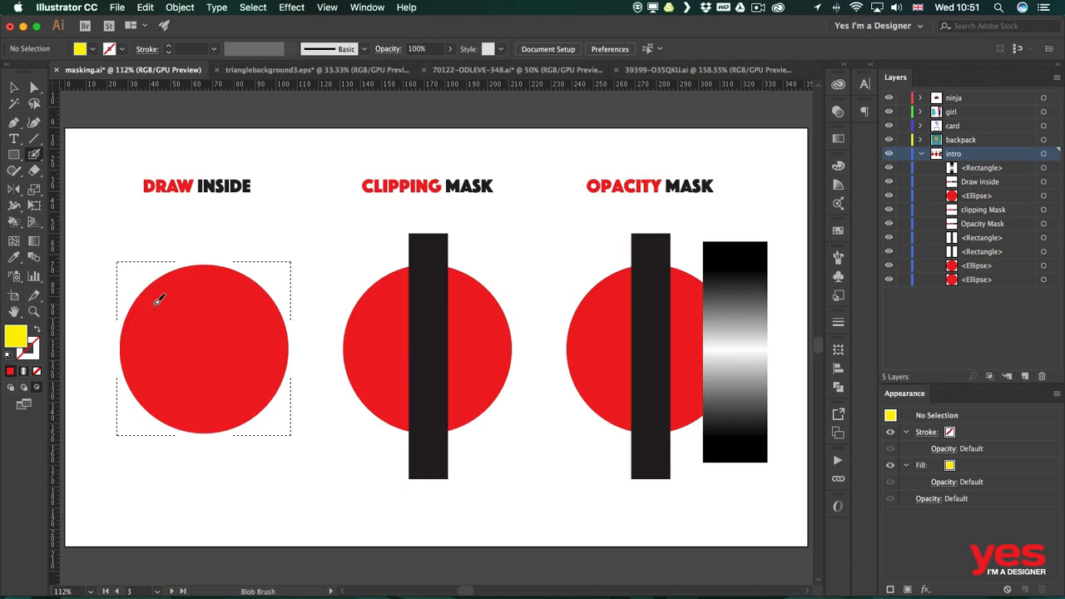
pyautogui.press(']')
pyautogui.press(']')
pyautogui.press(']')
pyautogui.press(']')
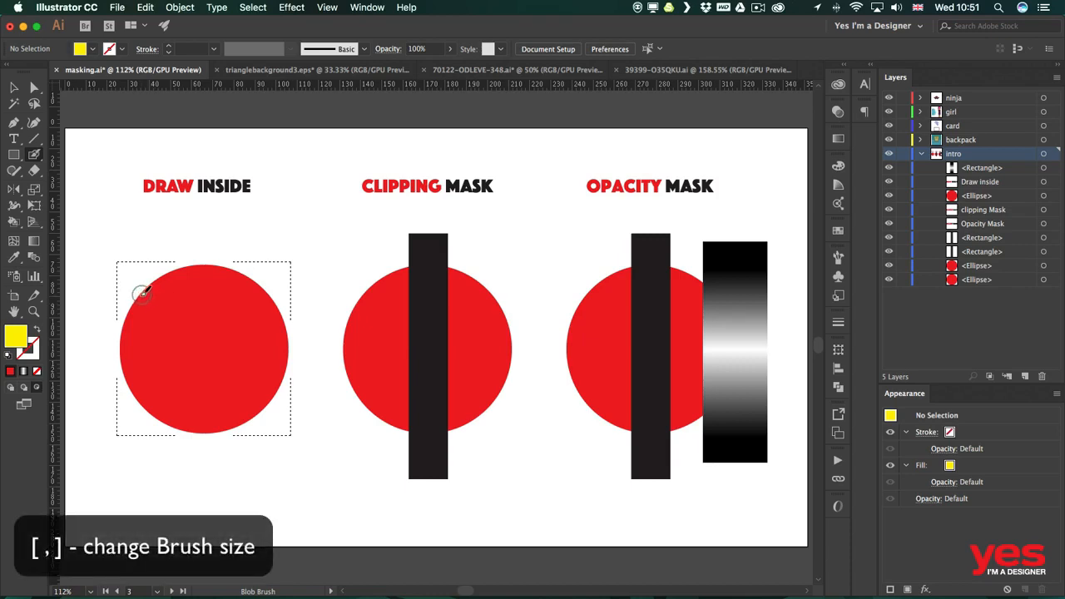
pyautogui.moveTo(129, 243)
pyautogui.mouseDown()
pyautogui.moveTo(155, 332)
pyautogui.moveTo(186, 384)
pyautogui.moveTo(254, 430)
pyautogui.moveTo(301, 435)
pyautogui.mouseUp()
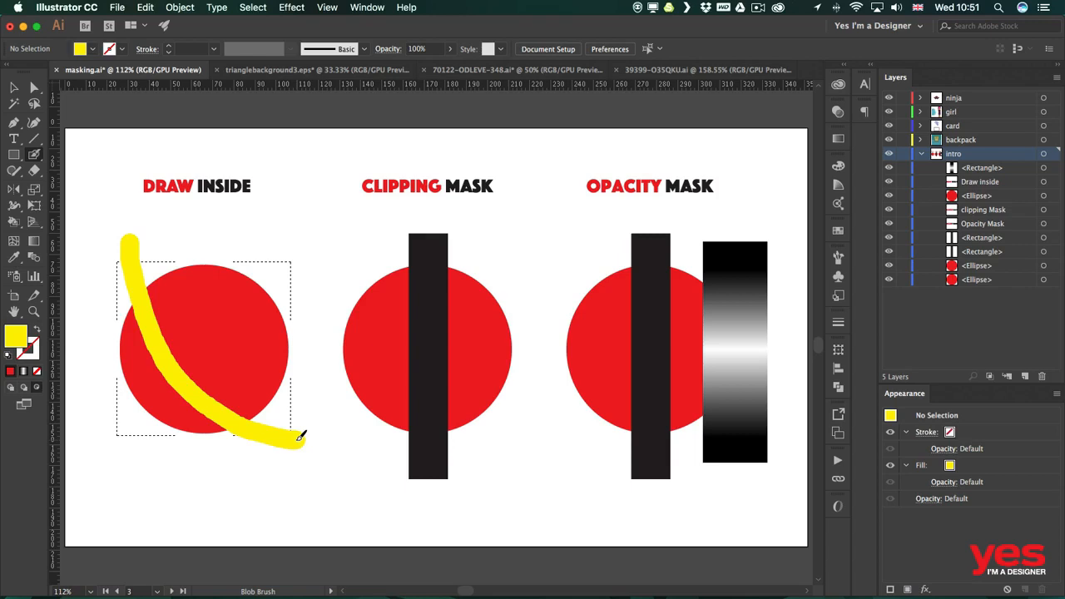
pyautogui.moveTo(300, 436); pyautogui.dragTo(301, 436)
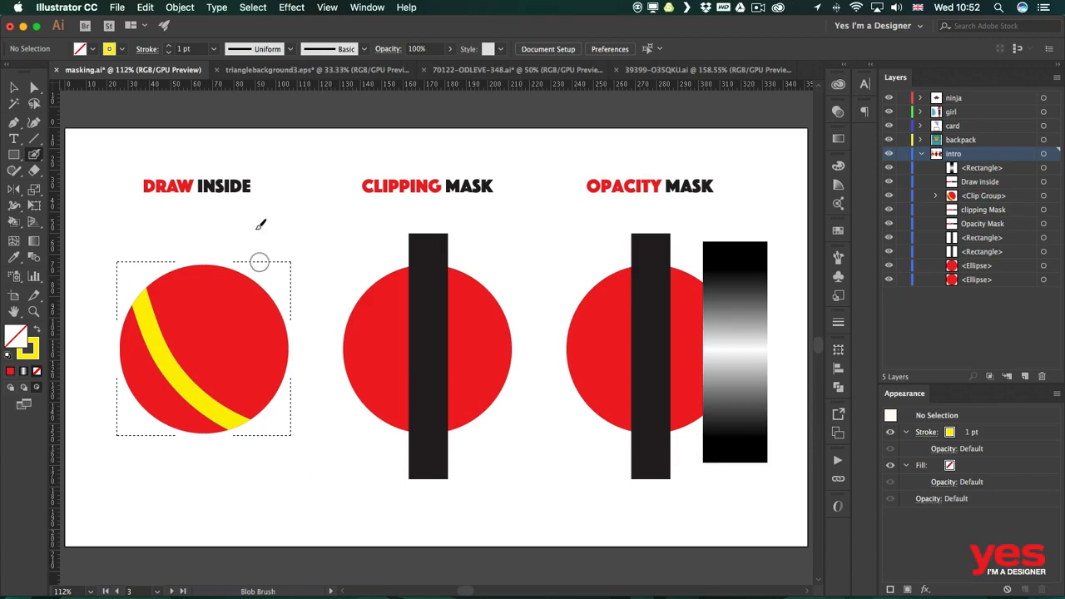
pyautogui.moveTo(177, 243)
pyautogui.mouseDown()
pyautogui.moveTo(192, 282)
pyautogui.moveTo(249, 285)
pyautogui.moveTo(241, 360)
pyautogui.moveTo(271, 363)
pyautogui.moveTo(303, 336)
pyautogui.mouseUp()
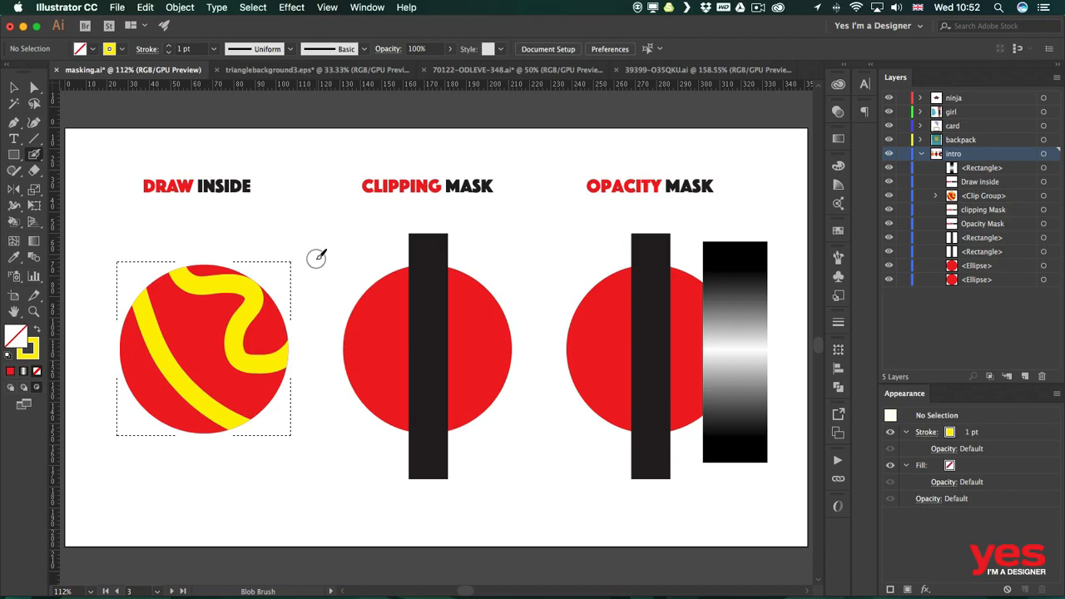
pyautogui.click(10, 389)
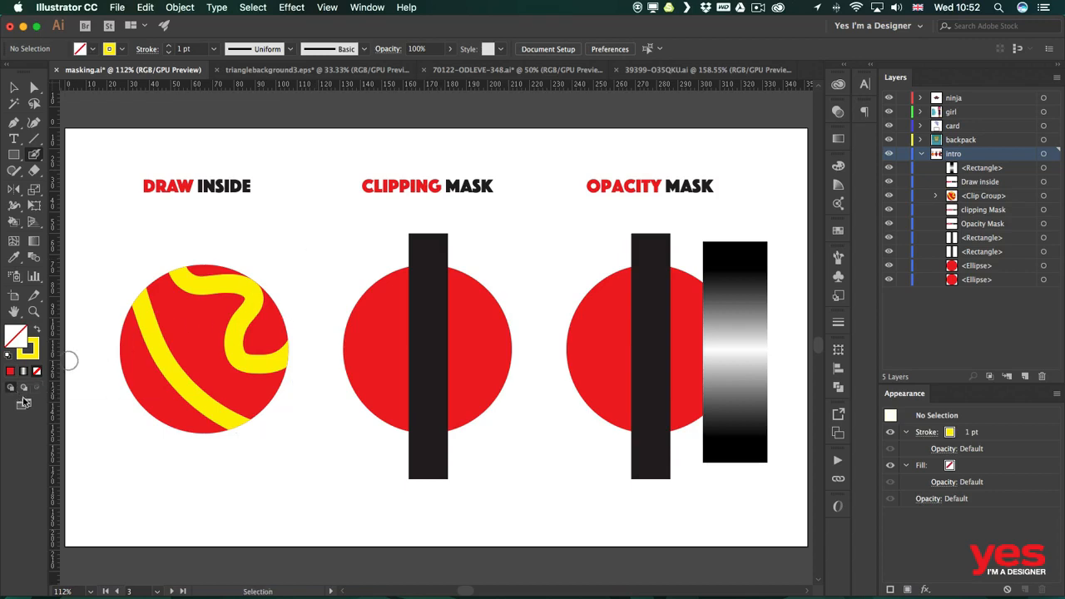
# Try a yellow Blob Brush stroke across the circle's lower-left edge in Draw Normal mode and undo it
pyautogui.moveTo(108, 313); pyautogui.dragTo(190, 466)
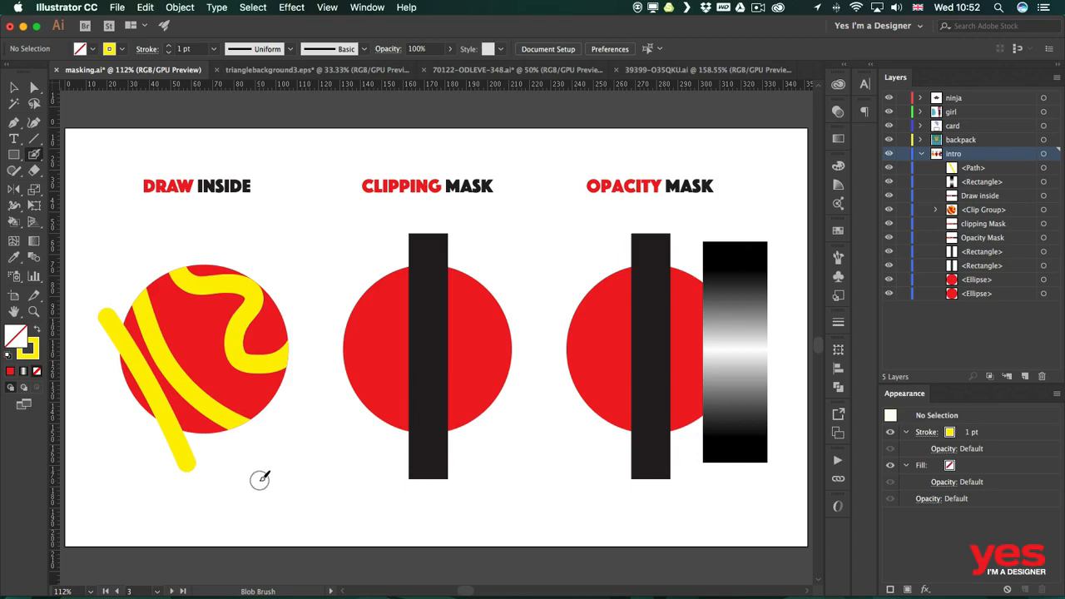
pyautogui.press('super+z')
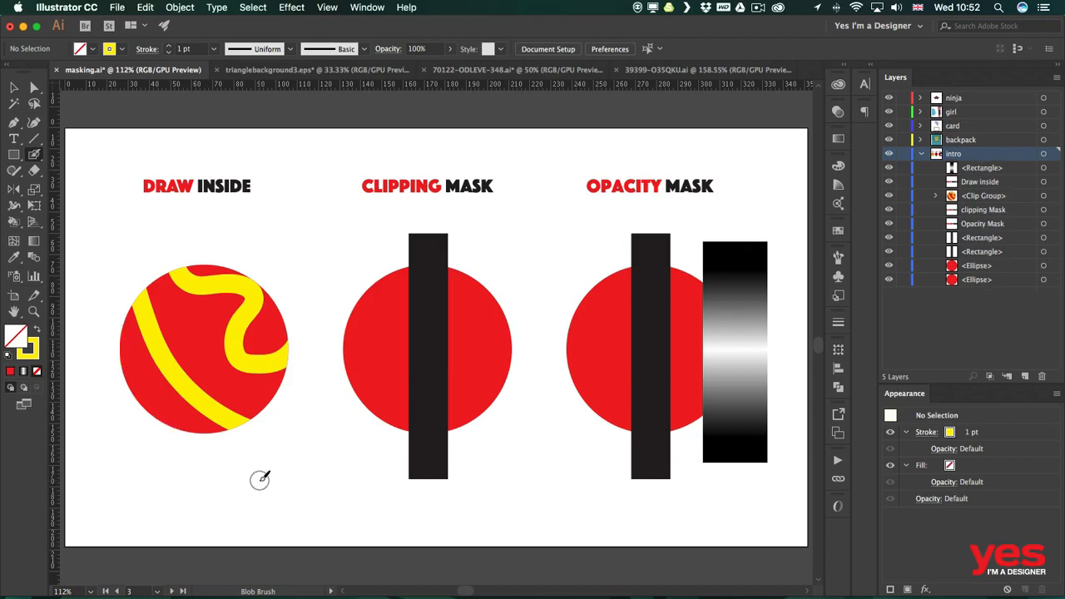
# Examine the painted circle's clip group by expanding it and targeting its ellipse and both yellow paths one by one
pyautogui.press('v')
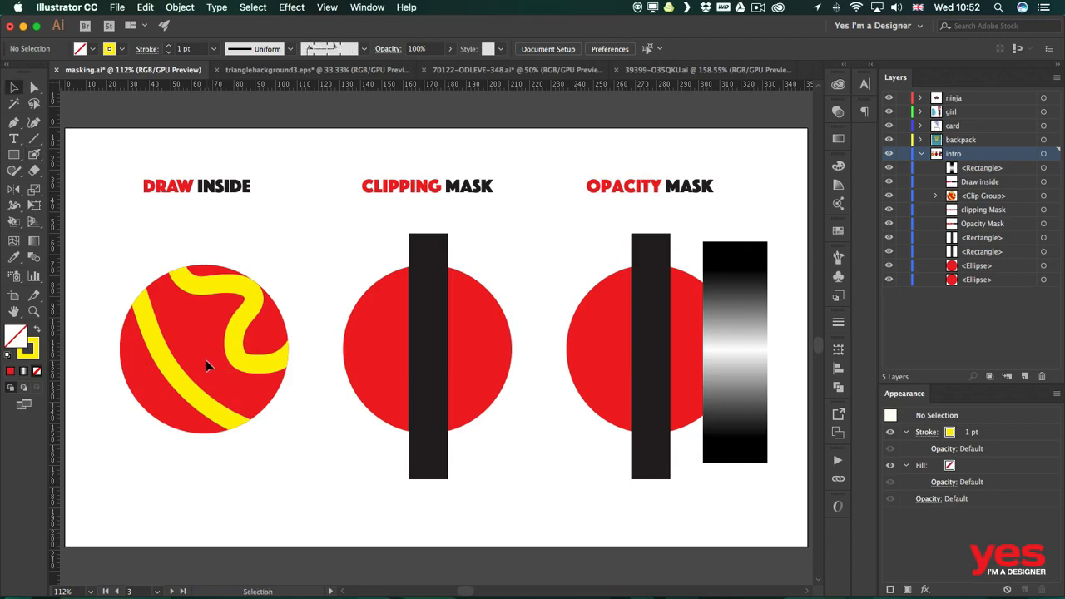
pyautogui.click(233, 285)
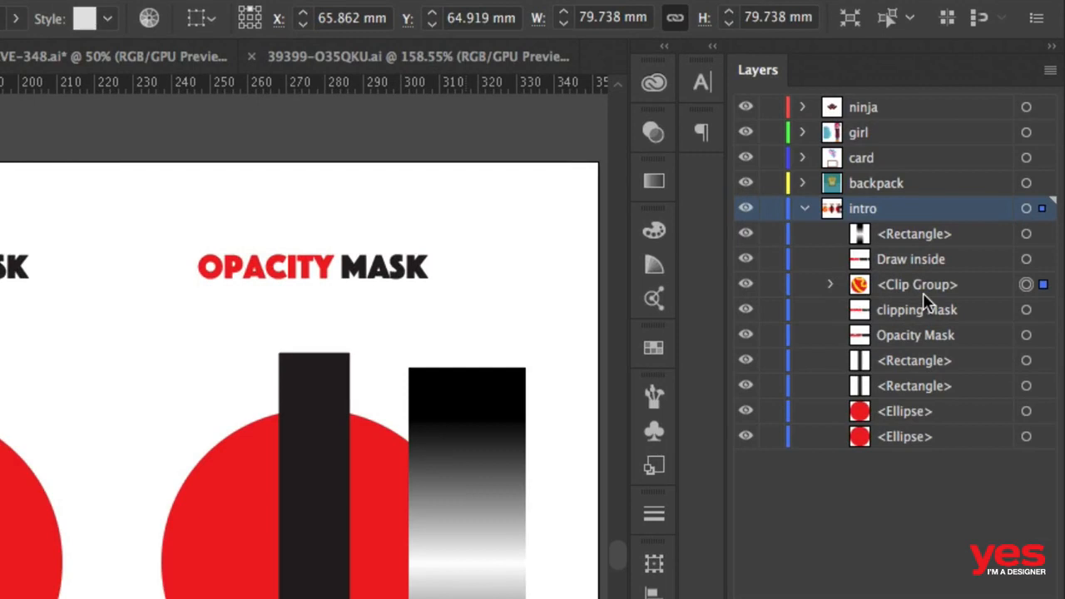
pyautogui.click(831, 285)
pyautogui.click(1001, 314)
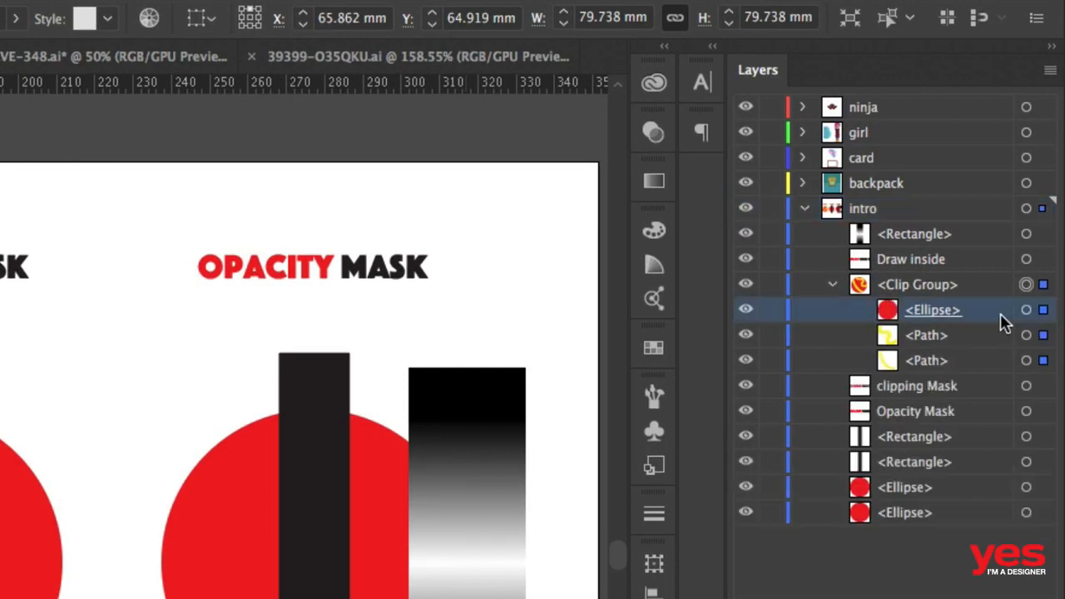
pyautogui.click(1025, 310)
pyautogui.click(1025, 335)
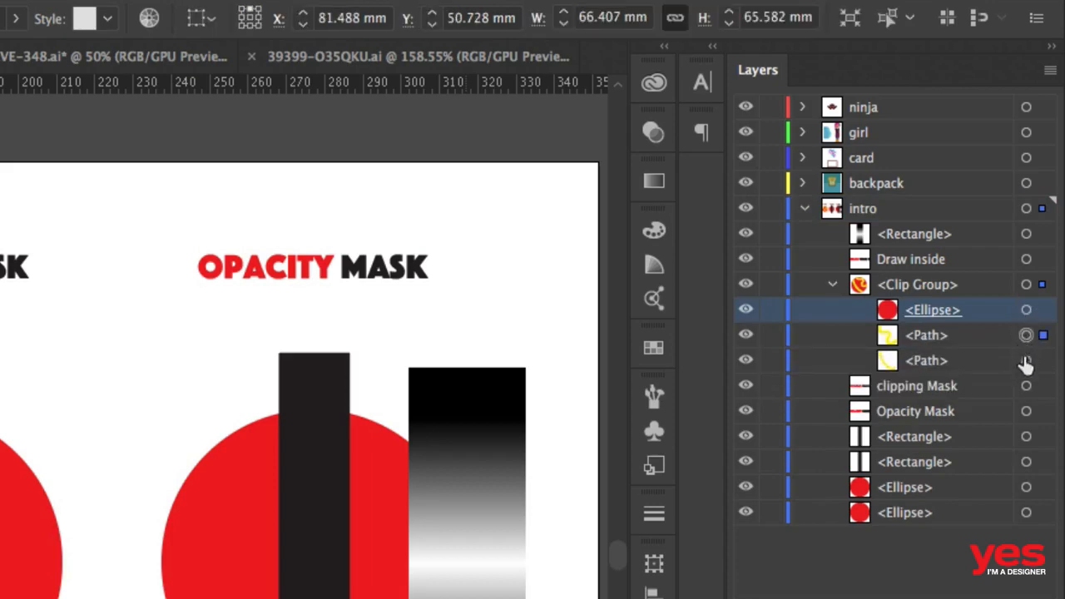
pyautogui.click(1026, 361)
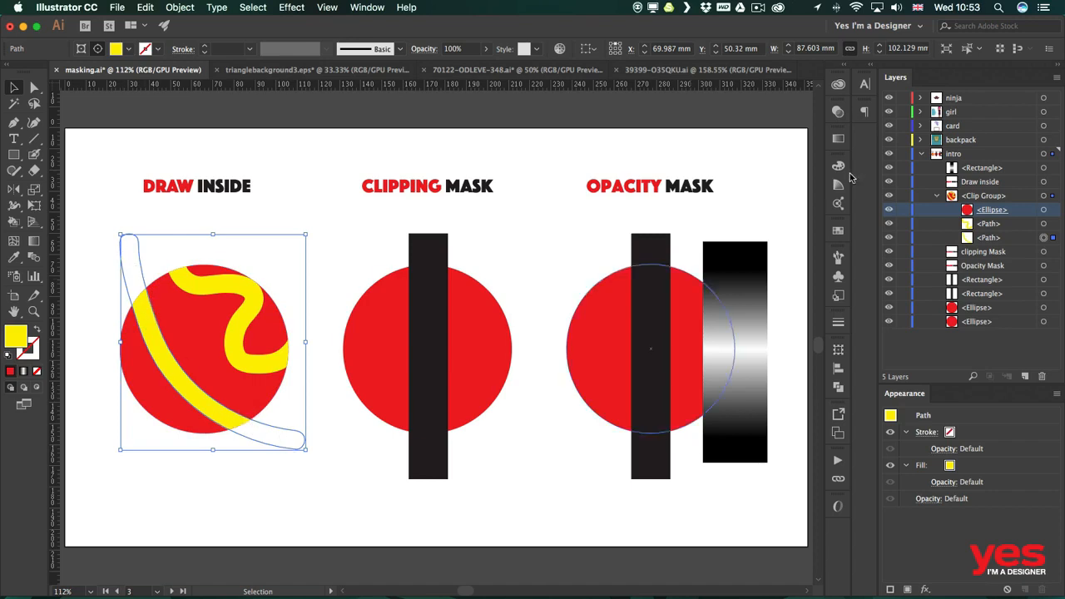
pyautogui.click(1044, 225)
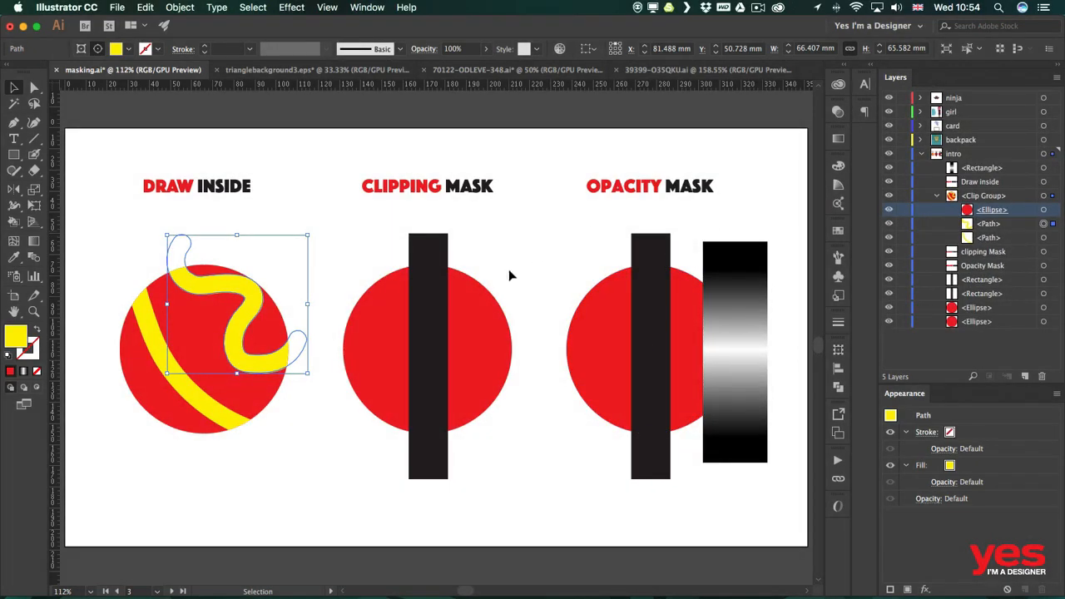
pyautogui.click(372, 252)
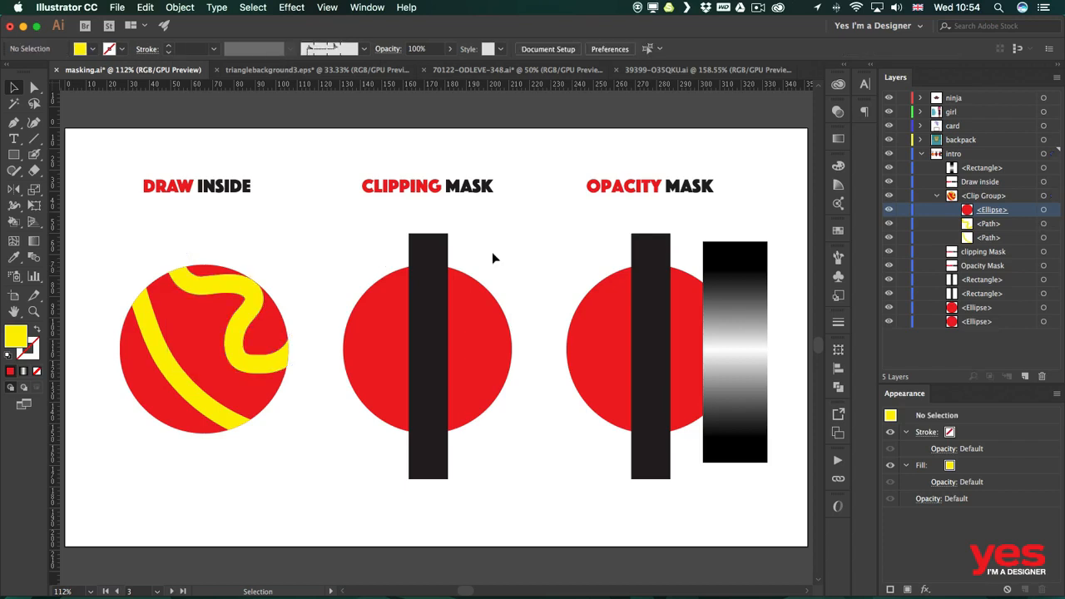
# Bring the red circle under CLIPPING MASK to the front, above the black rectangle
pyautogui.click(428, 249)
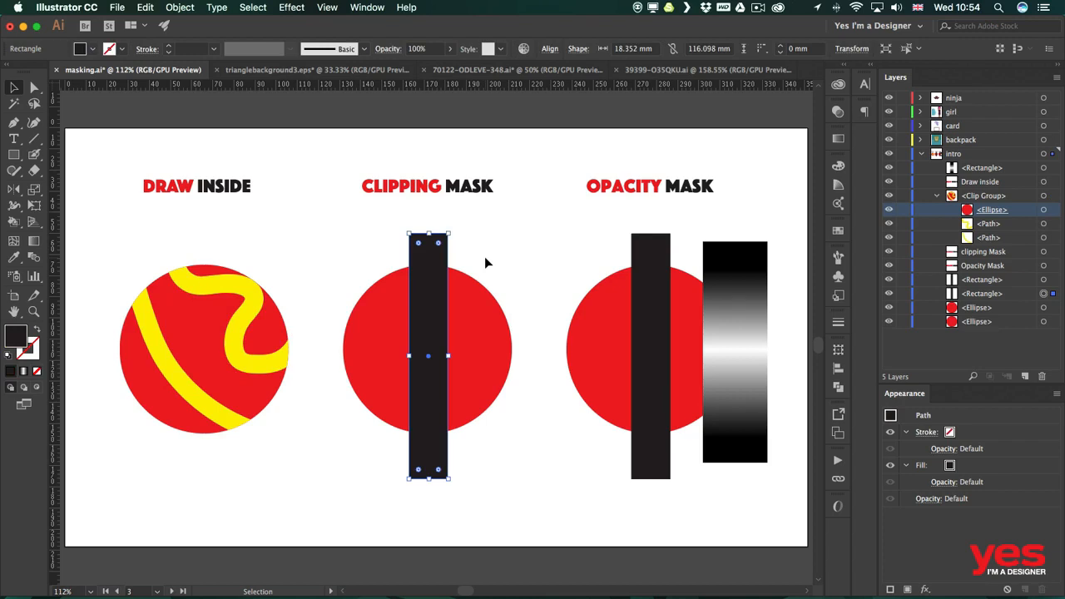
pyautogui.click(522, 275)
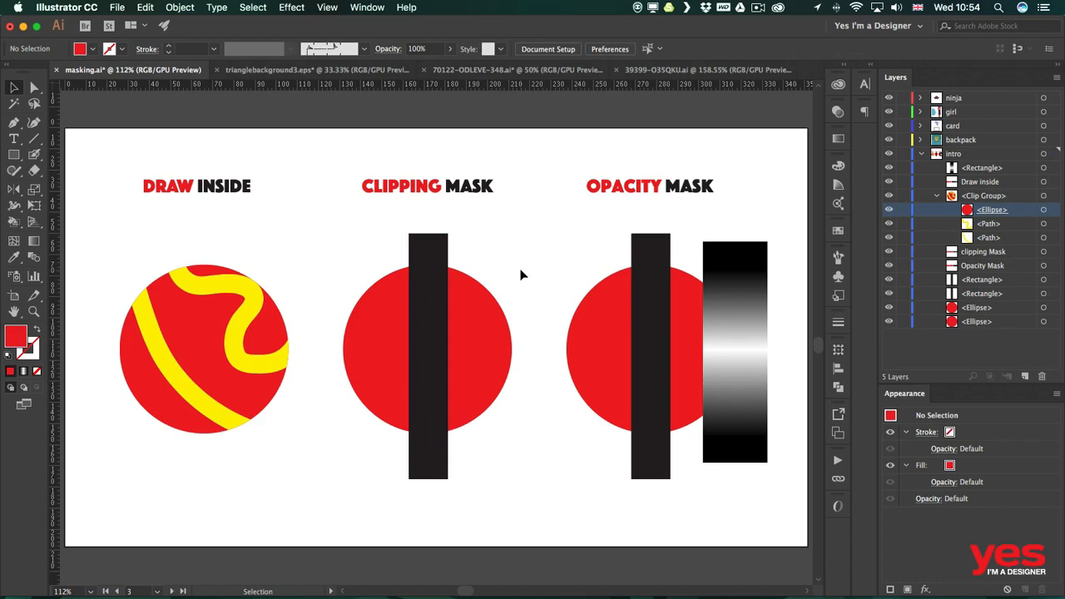
pyautogui.rightClick(474, 331)
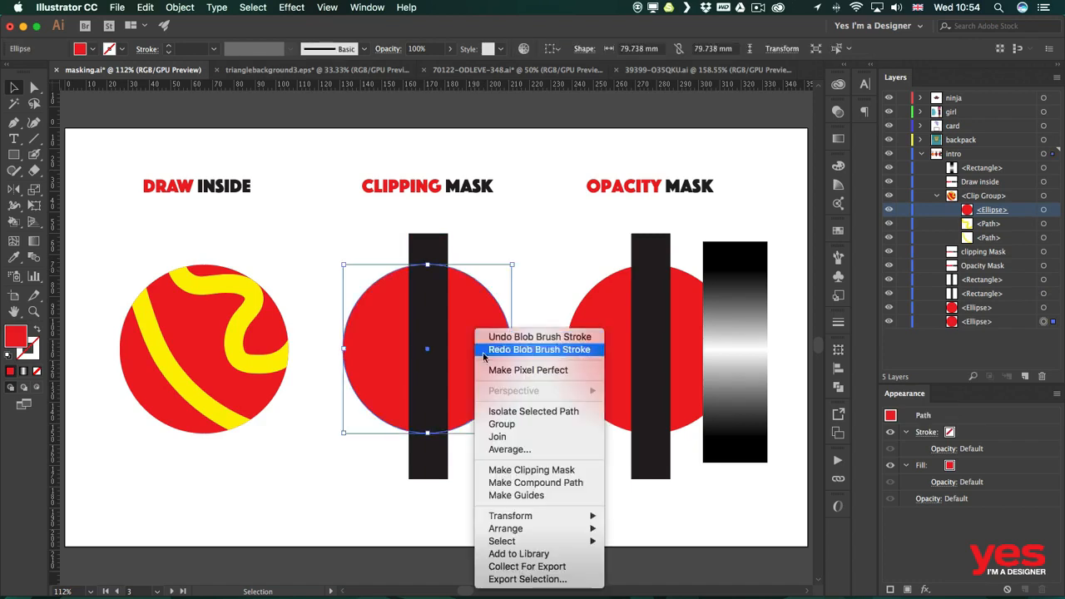
pyautogui.moveTo(533, 545)
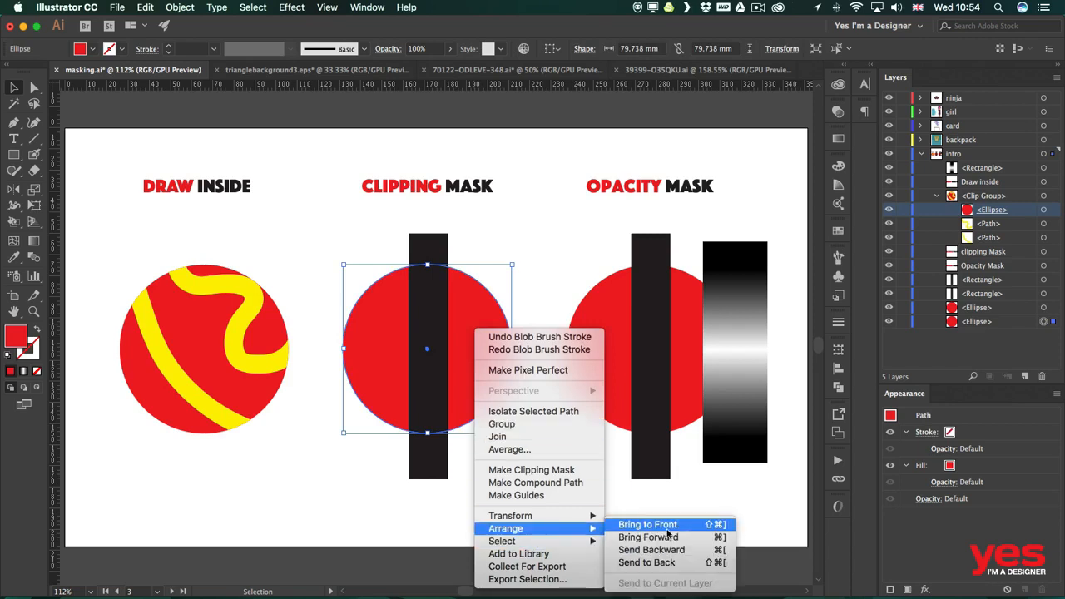
pyautogui.click(670, 527)
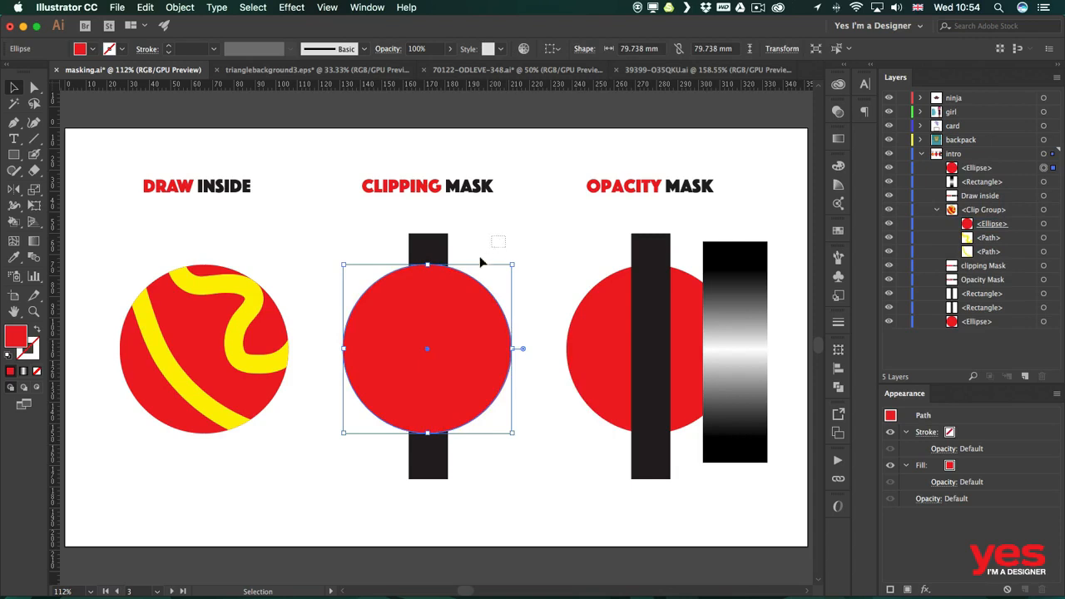
# Make a clipping mask from the red circle and the black rectangle under CLIPPING MASK, and deselect the result
pyautogui.moveTo(480, 263); pyautogui.dragTo(398, 318)
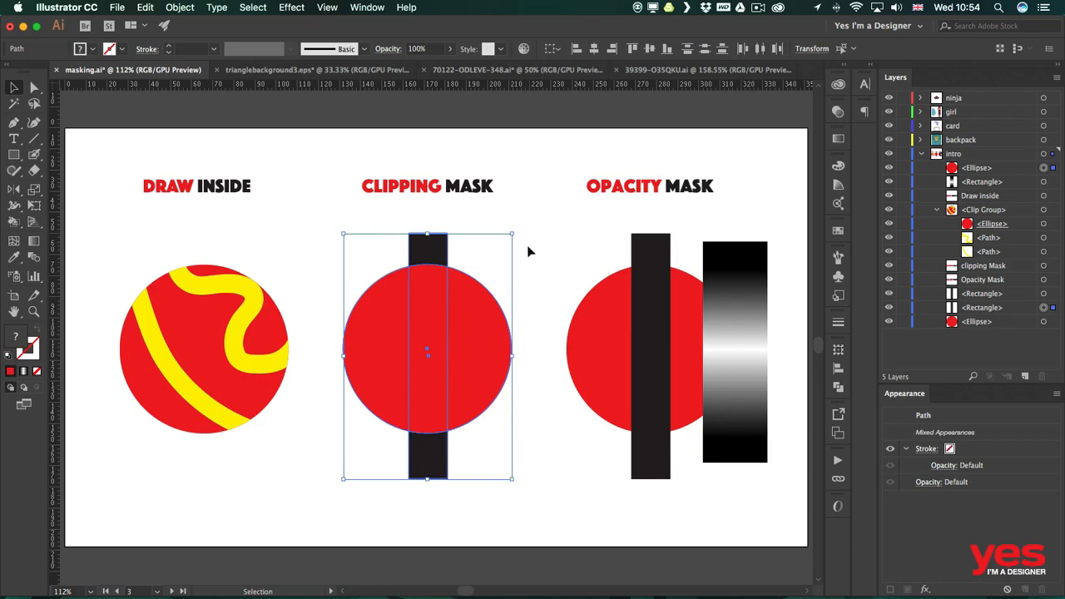
pyautogui.click(178, 7)
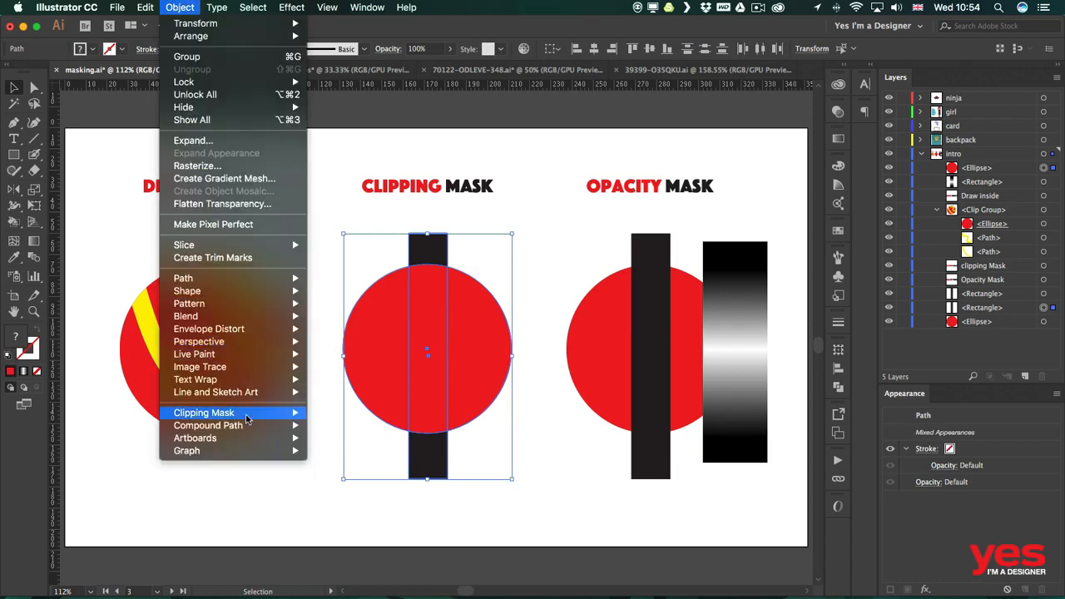
pyautogui.moveTo(266, 421)
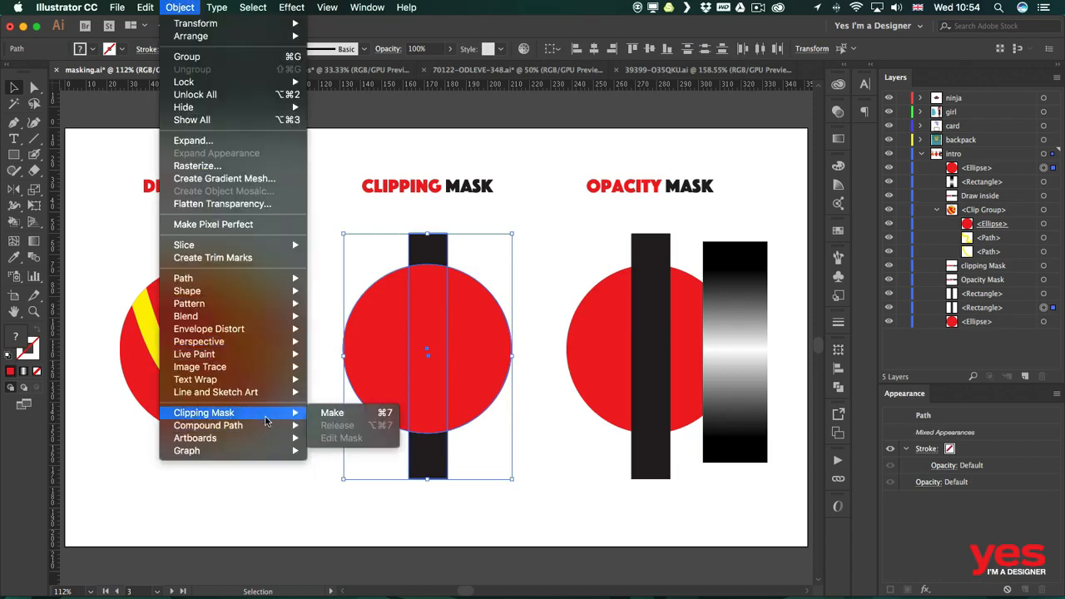
pyautogui.click(368, 412)
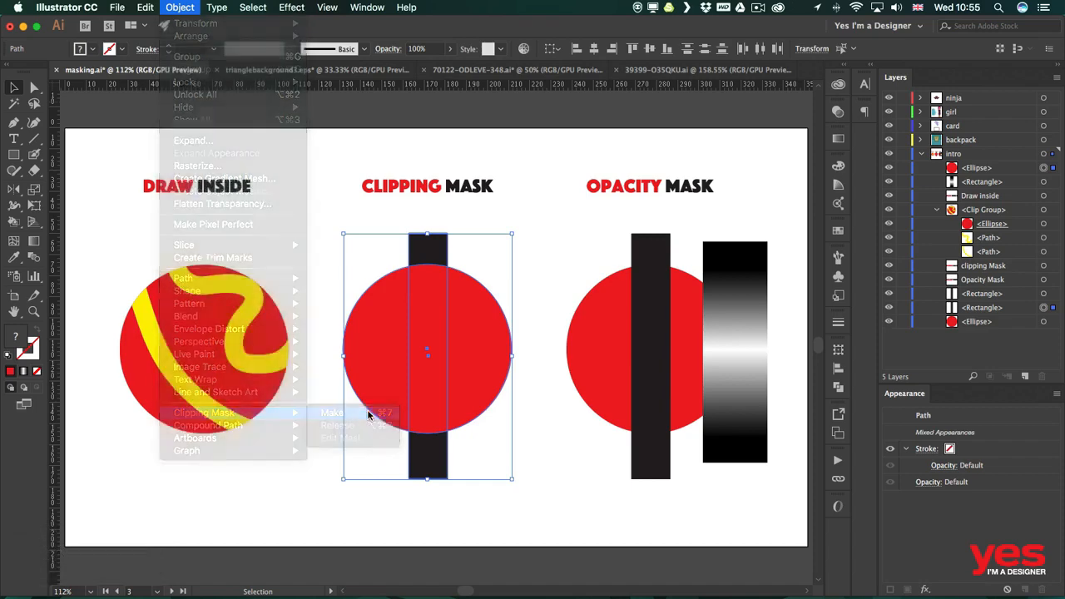
pyautogui.click(468, 487)
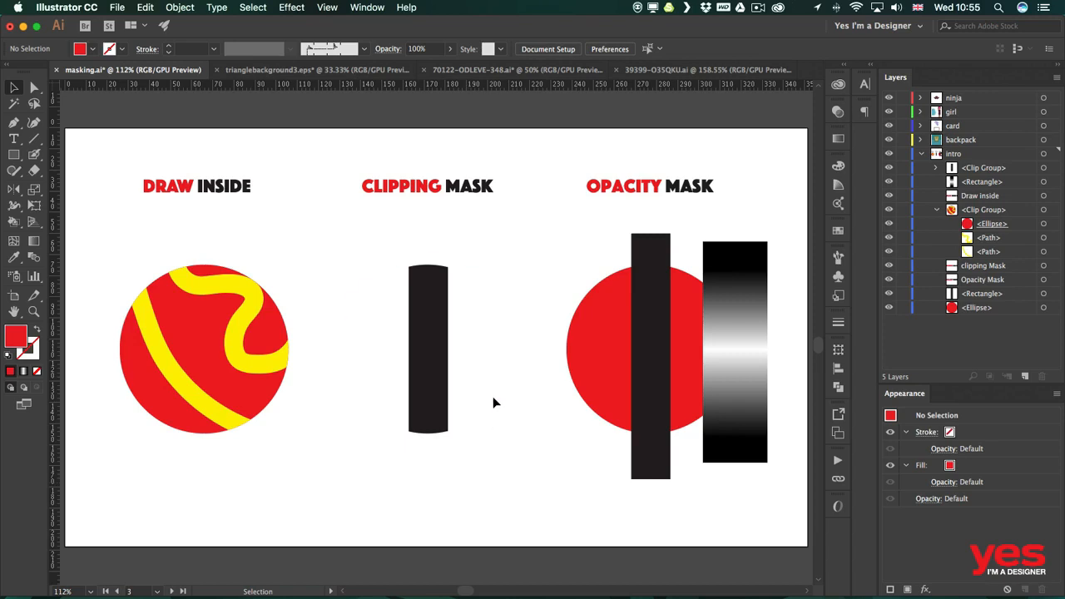
# Fill the mask ellipse inside the clip group under CLIPPING MASK with CMYK Red and deselect it
pyautogui.click(476, 283)
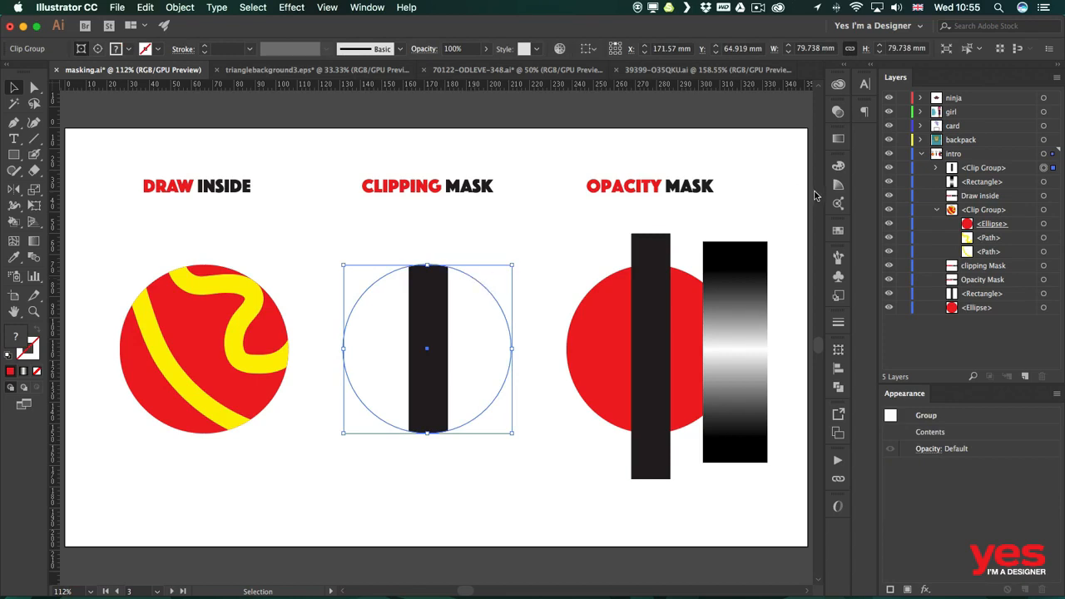
pyautogui.click(937, 168)
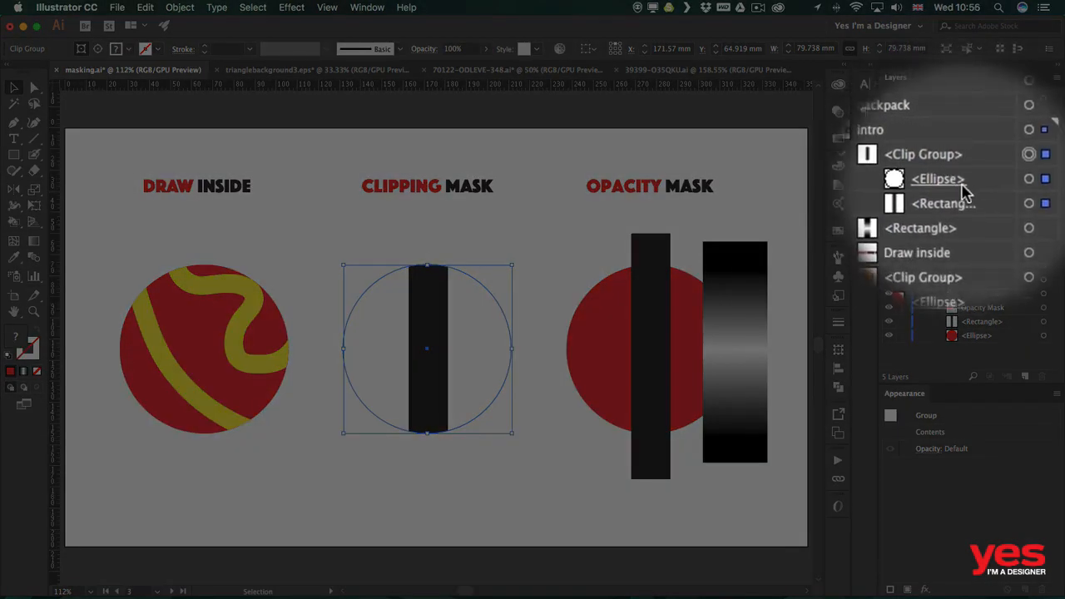
pyautogui.click(1029, 182)
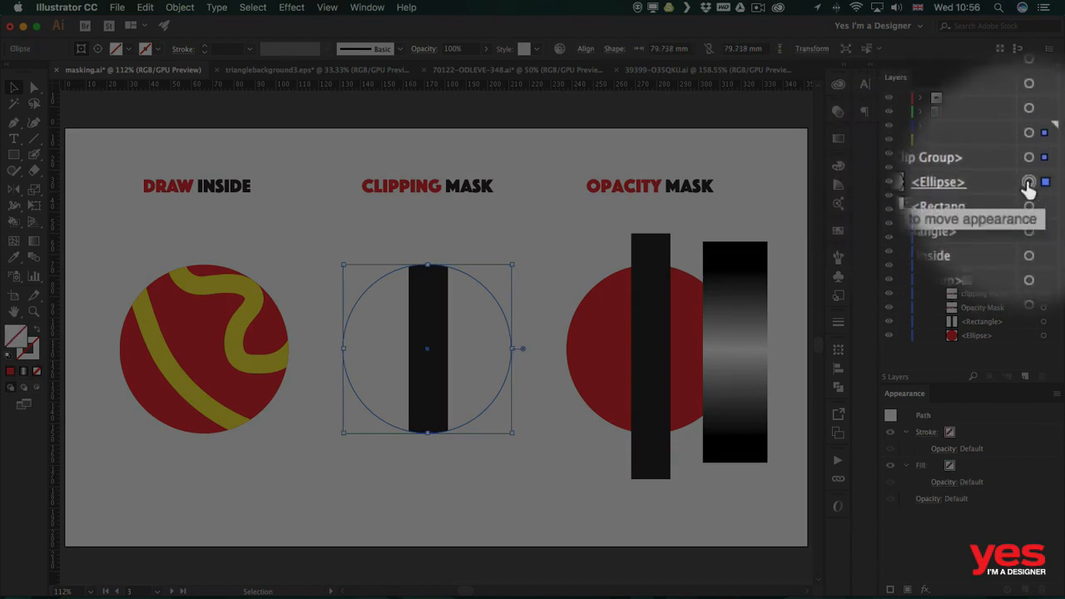
pyautogui.click(1002, 186)
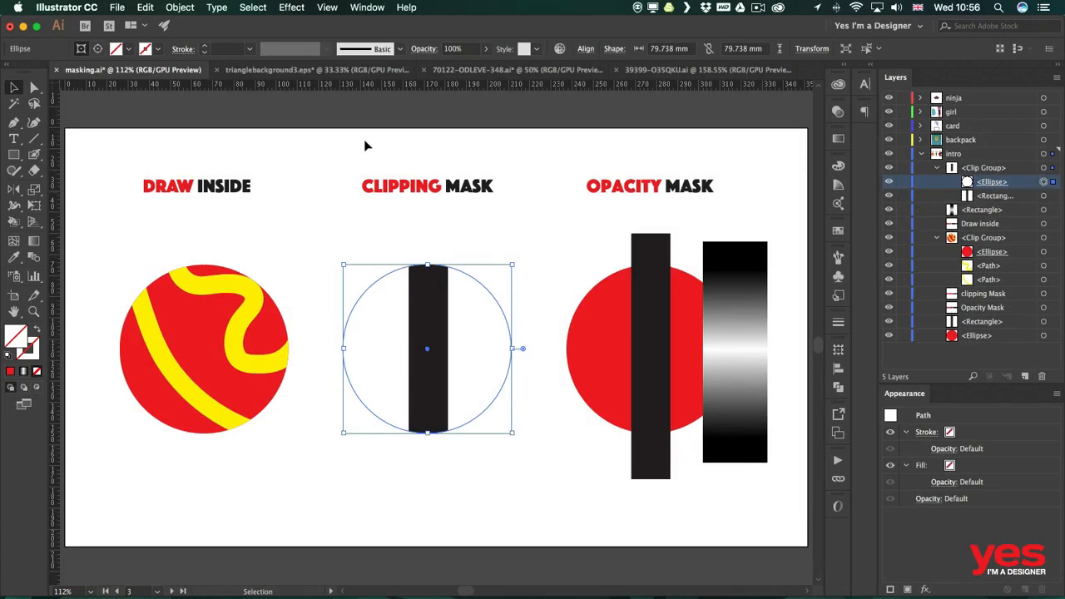
pyautogui.click(128, 51)
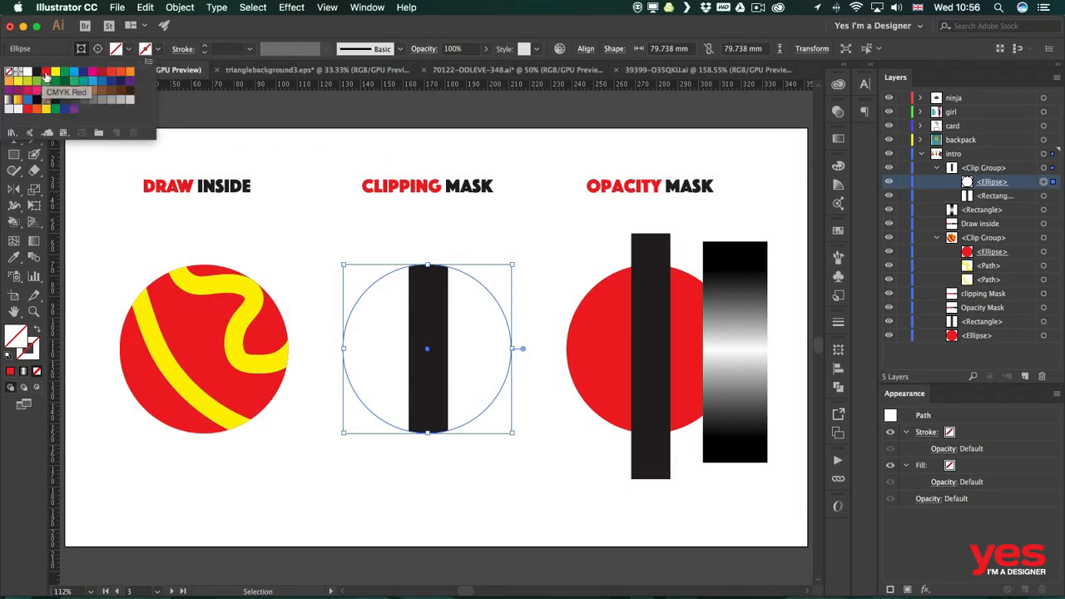
pyautogui.click(46, 73)
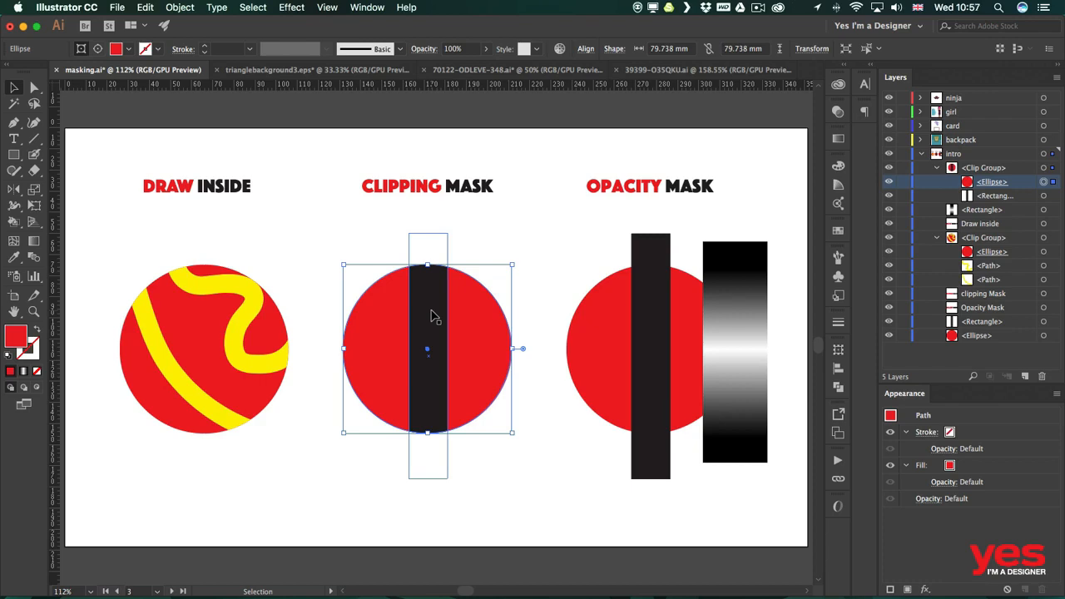
pyautogui.click(371, 241)
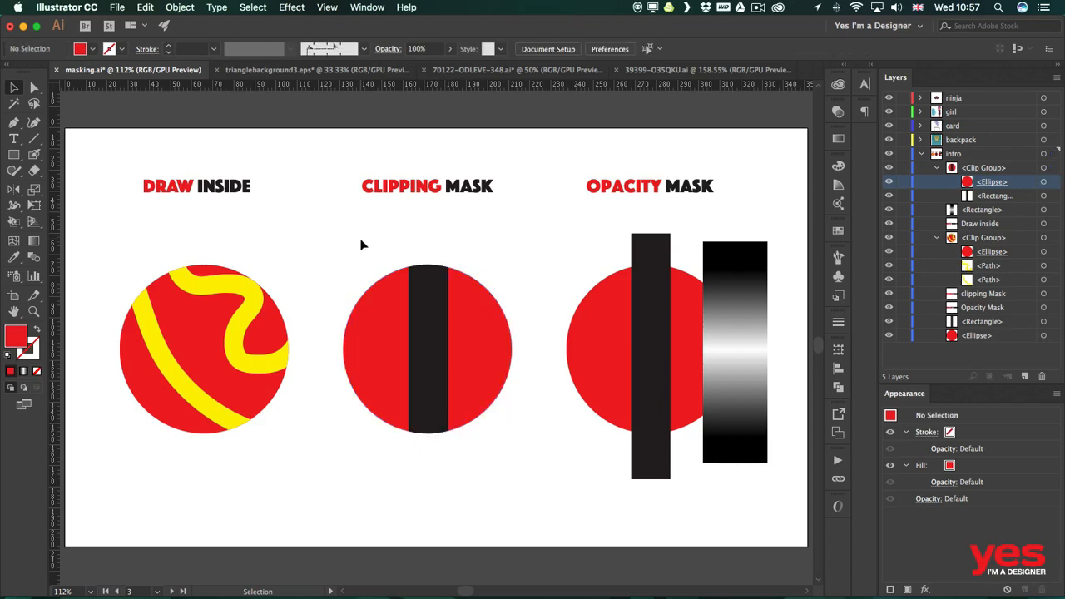
# Draw a circle about 45 mm in diameter over the clipped red circle's upper-left edge and fill it with CMYK Yellow
pyautogui.press('l')
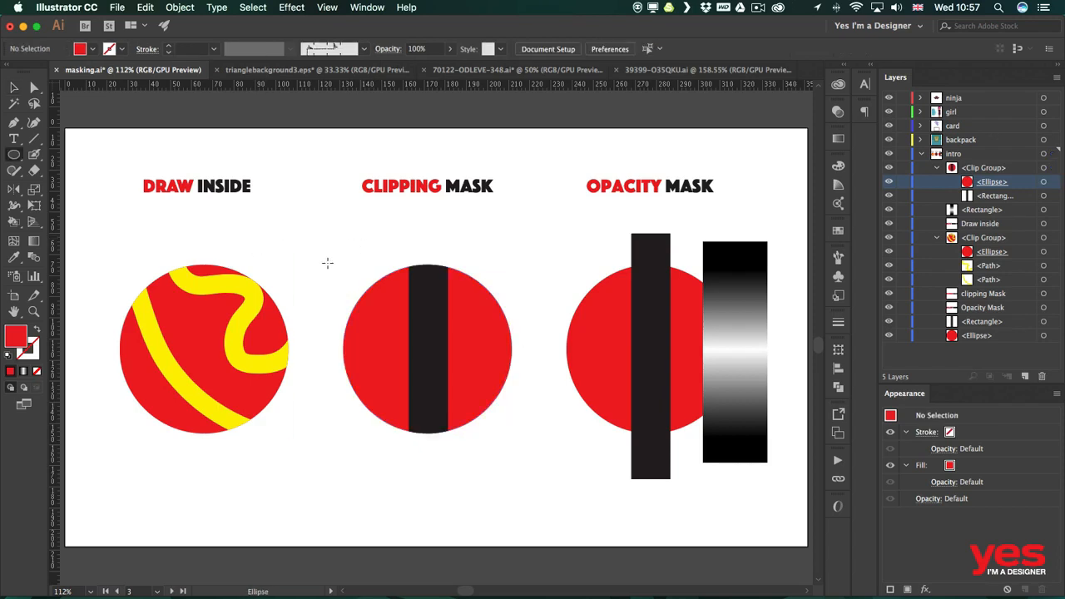
pyautogui.moveTo(338, 256); pyautogui.dragTo(433, 351)
pyautogui.click(93, 49)
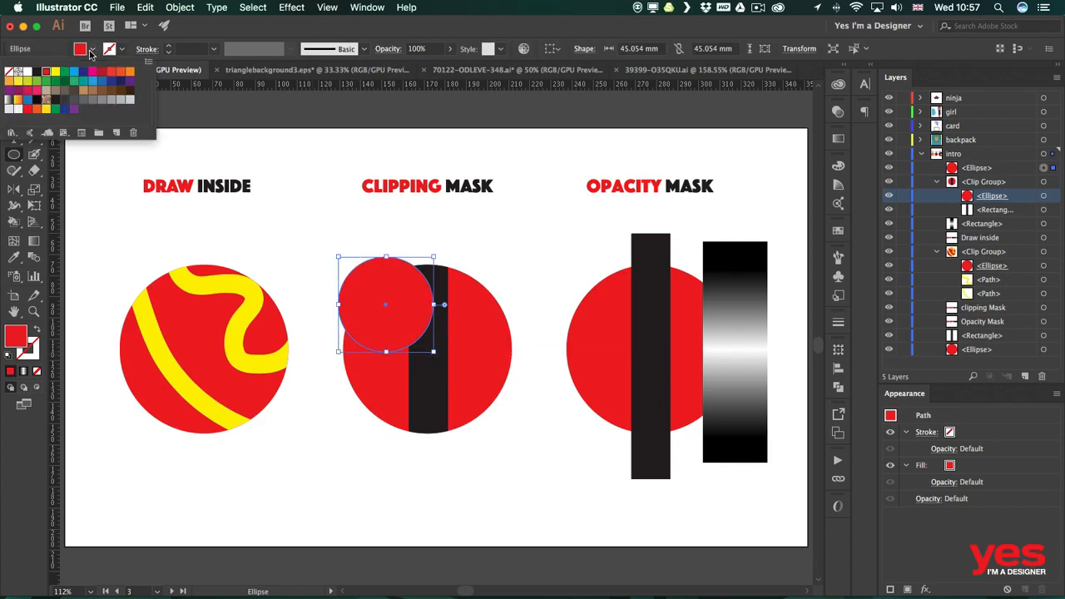
pyautogui.click(74, 72)
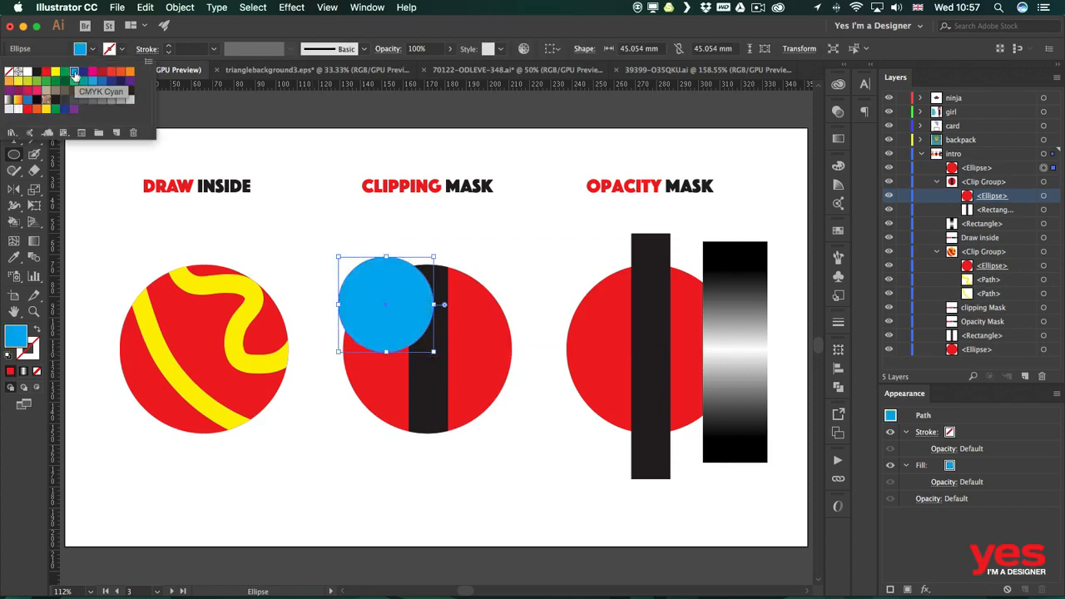
pyautogui.click(56, 72)
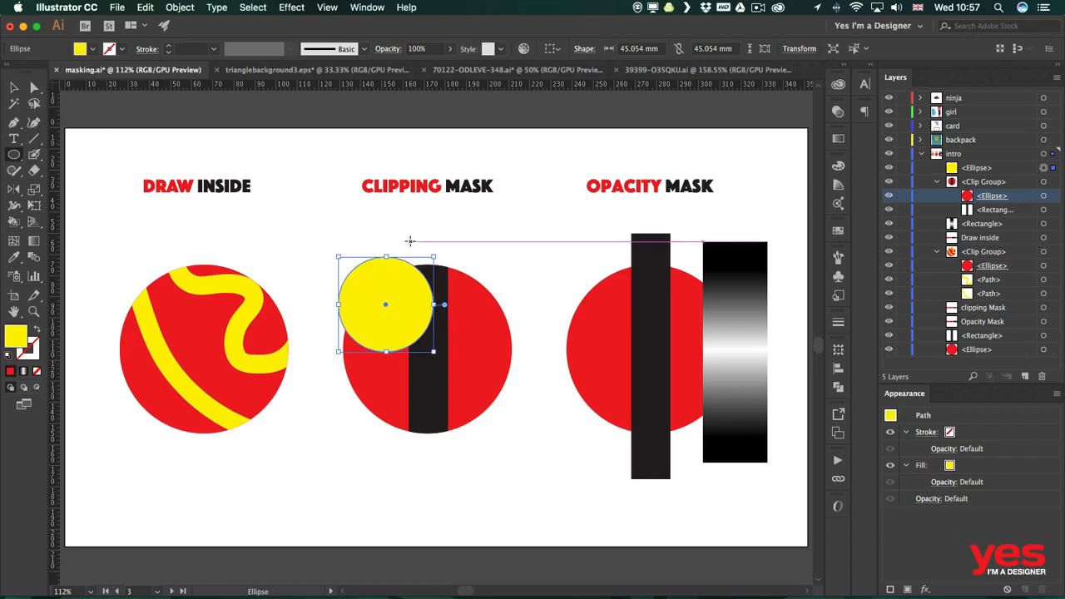
# Move the yellow circle onto the middle of the clipped red circle's right edge
pyautogui.press('v')
pyautogui.click(456, 245)
pyautogui.moveTo(371, 291); pyautogui.dragTo(495, 336)
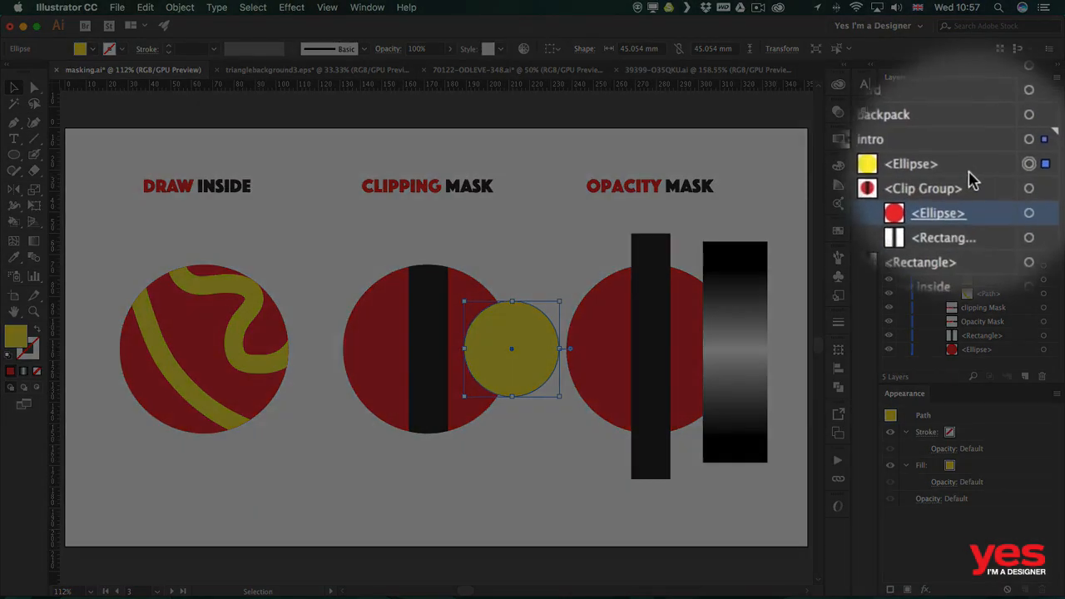
# Place the yellow ellipse at the top of the CLIPPING MASK clip group and move it over the red circle's top edge
pyautogui.moveTo(978, 172); pyautogui.dragTo(1014, 191)
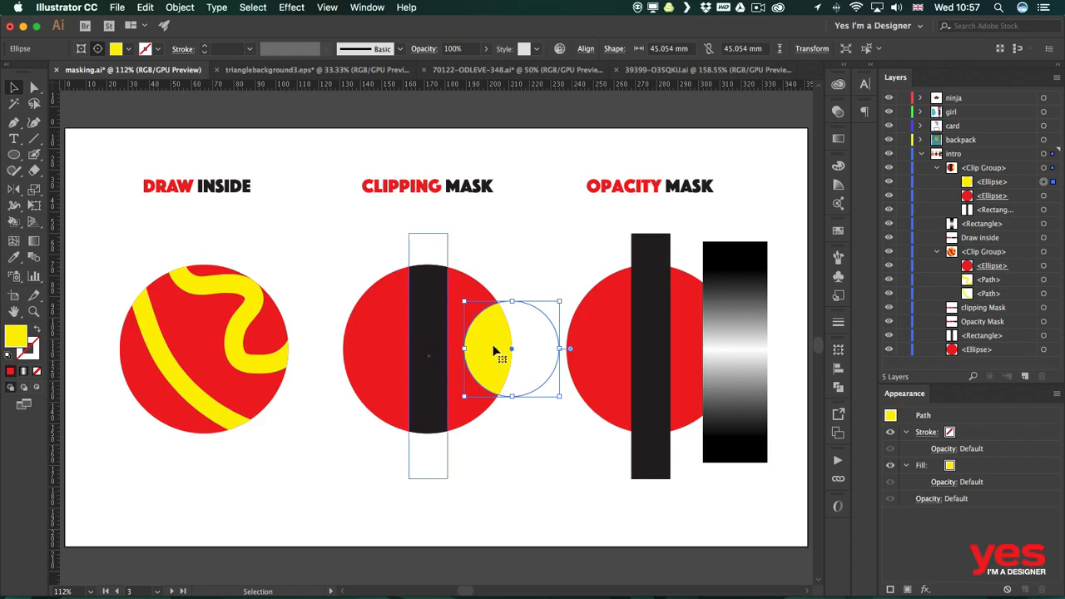
pyautogui.moveTo(493, 348); pyautogui.dragTo(409, 348)
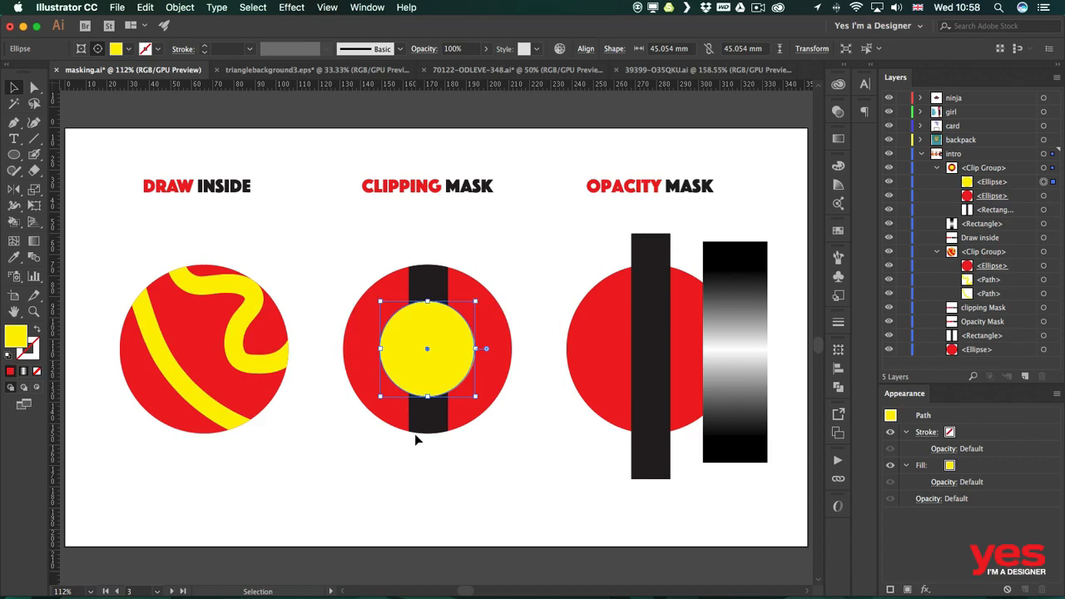
pyautogui.moveTo(418, 340); pyautogui.dragTo(417, 259)
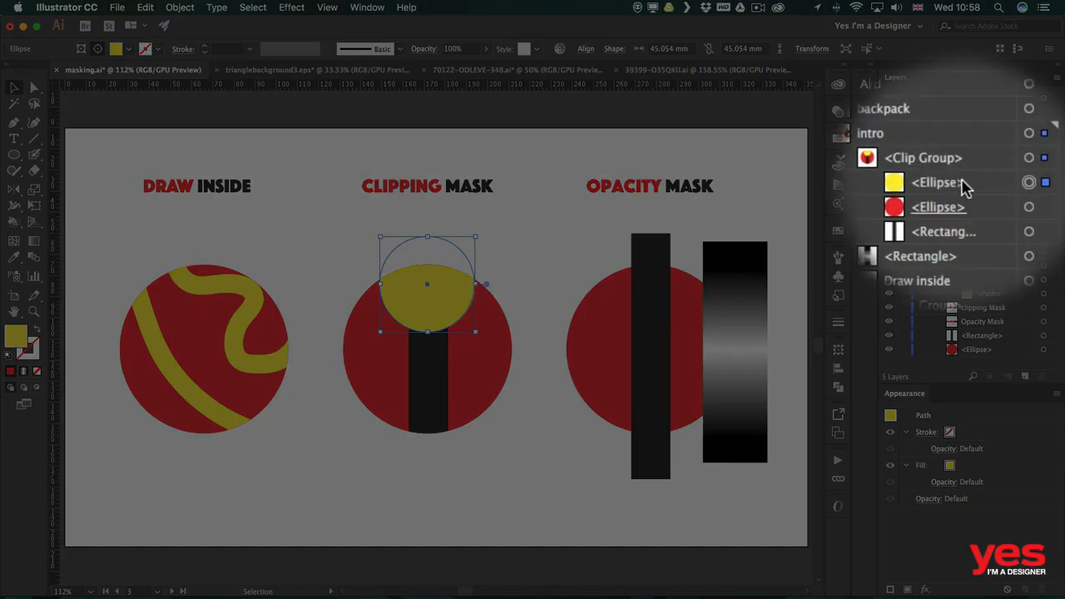
# Restack the yellow ellipse at the bottom of its clip group, beneath the black rectangle
pyautogui.click(982, 184)
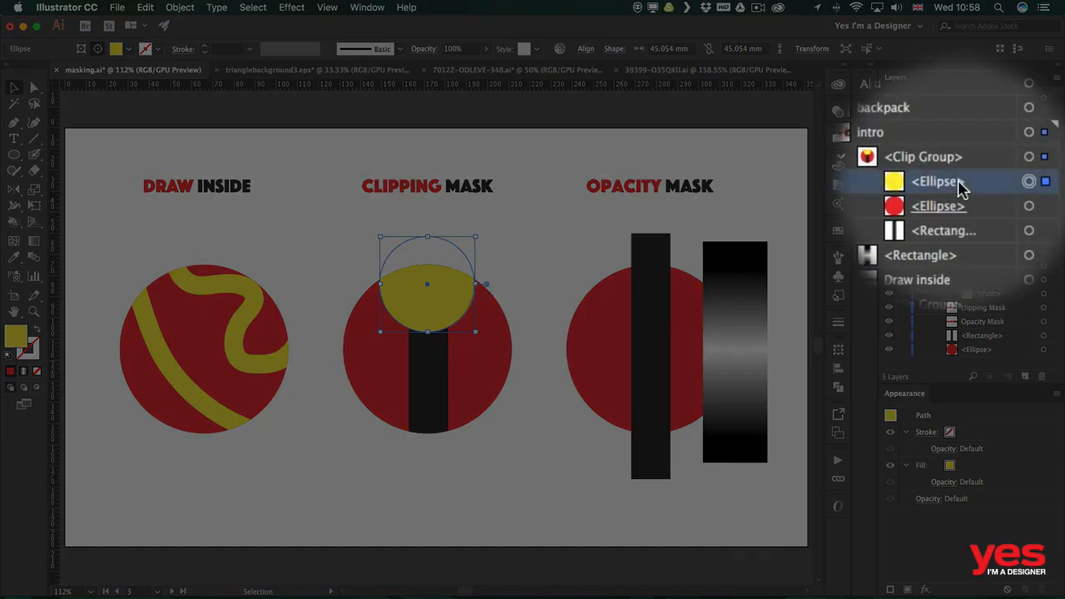
pyautogui.moveTo(961, 187); pyautogui.dragTo(1006, 202)
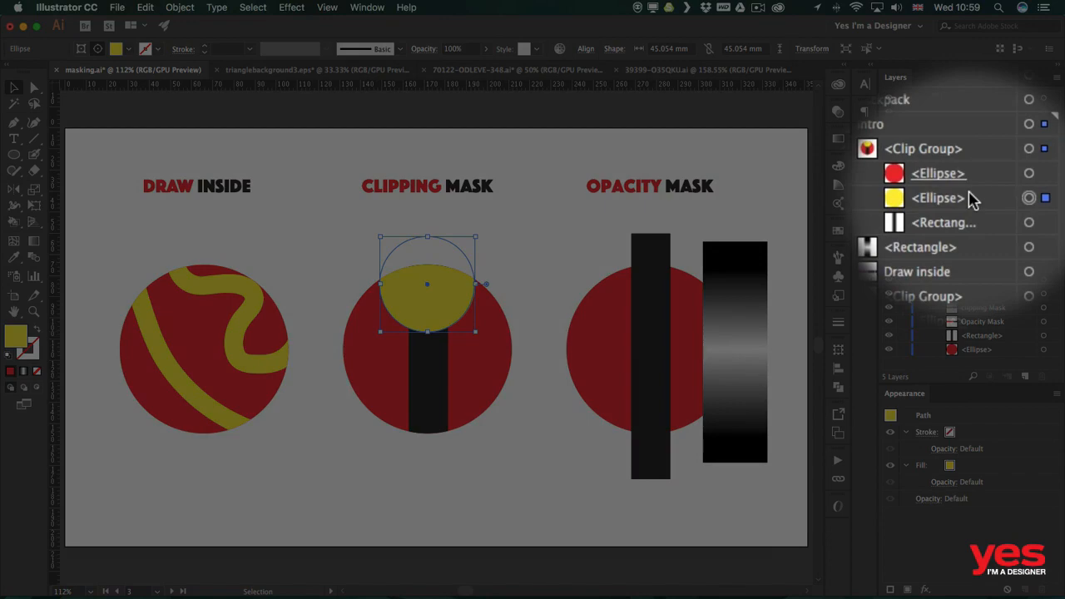
pyautogui.moveTo(969, 205); pyautogui.dragTo(1006, 215)
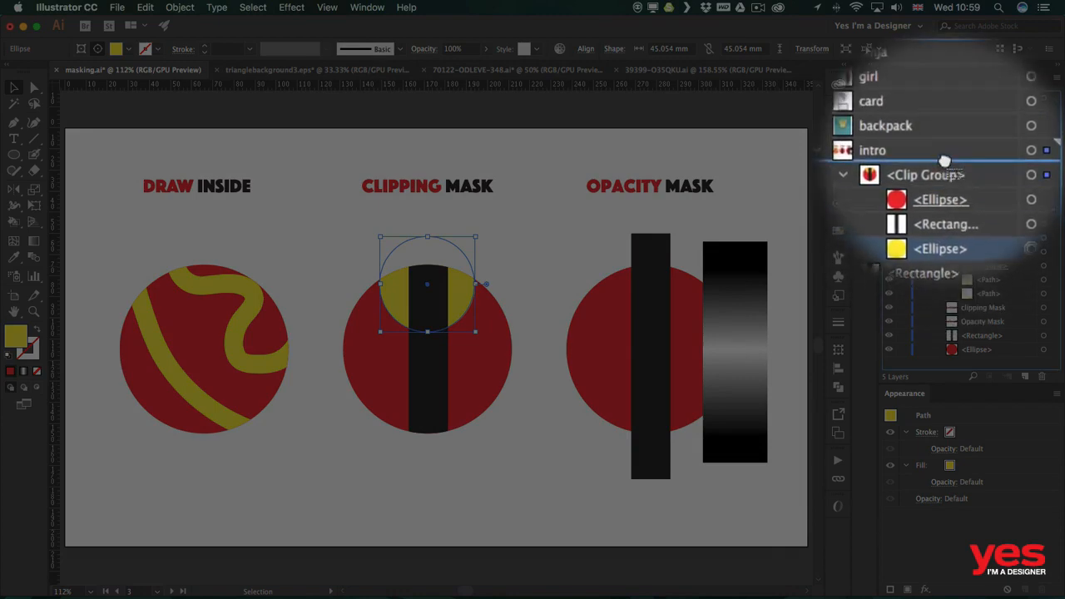
# Try the yellow ellipse outside and above its clip group, return it to the bottom of the group, and deselect it
pyautogui.moveTo(944, 161); pyautogui.dragTo(995, 161)
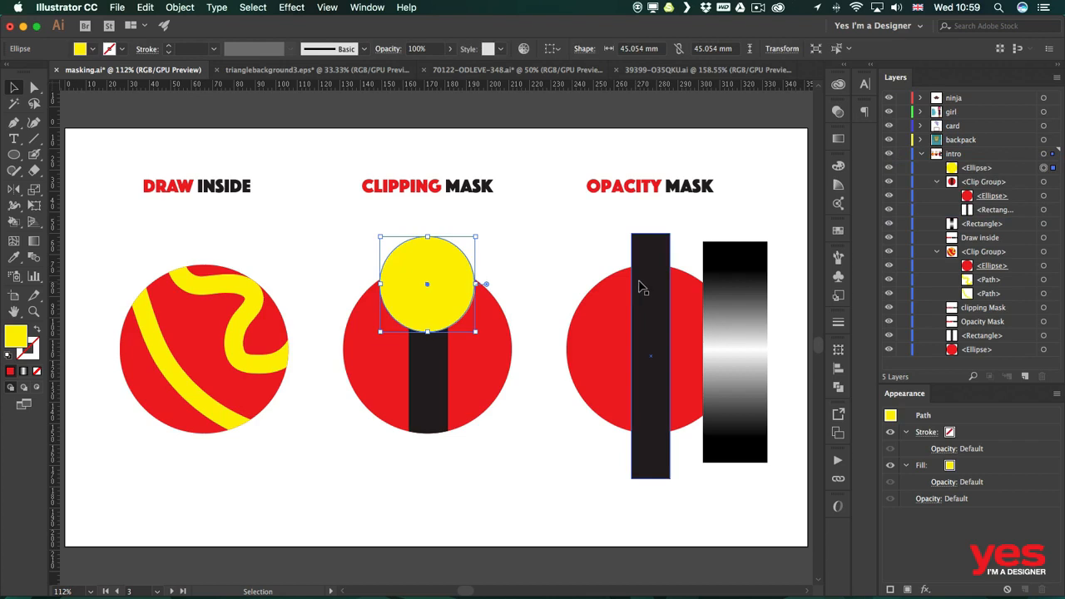
pyautogui.moveTo(997, 168); pyautogui.dragTo(997, 216)
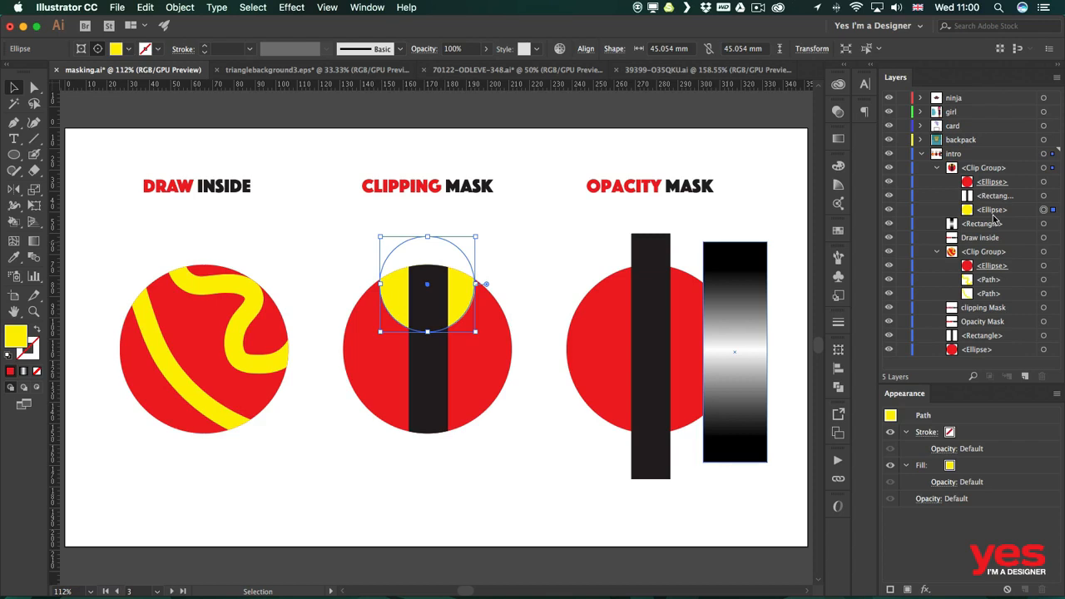
pyautogui.click(585, 243)
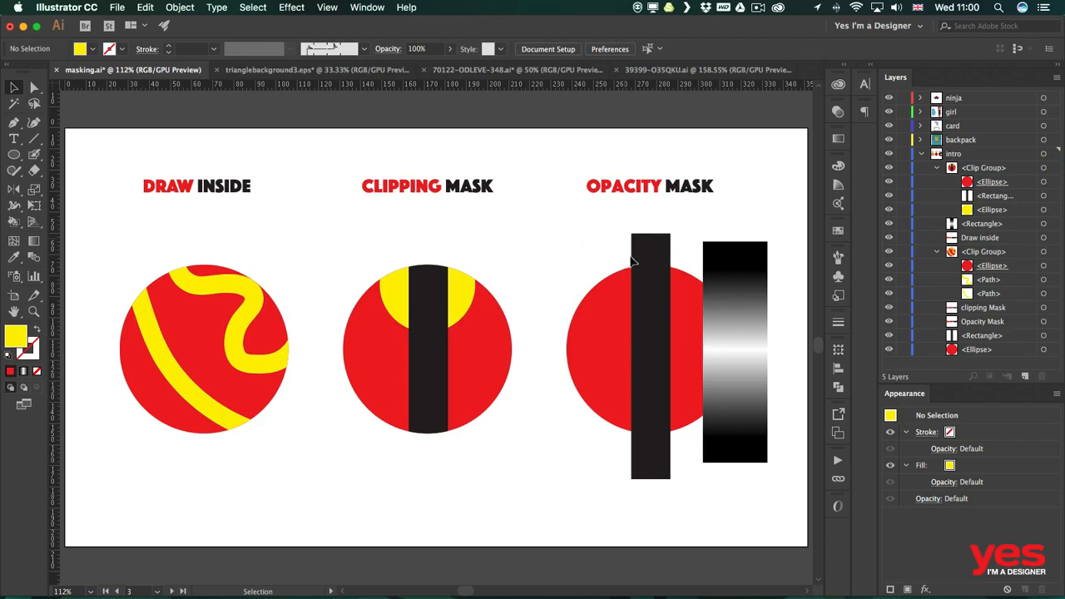
# Move the black-and-white gradient rectangle under OPACITY MASK so it is centred horizontally over the black rectangle
pyautogui.click(643, 262)
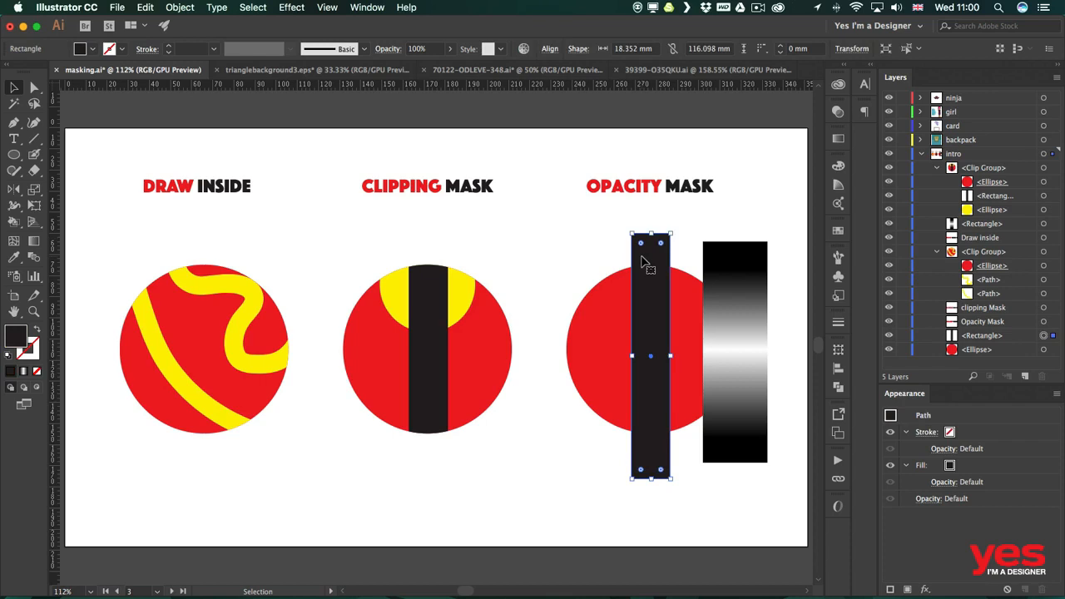
pyautogui.click(735, 265)
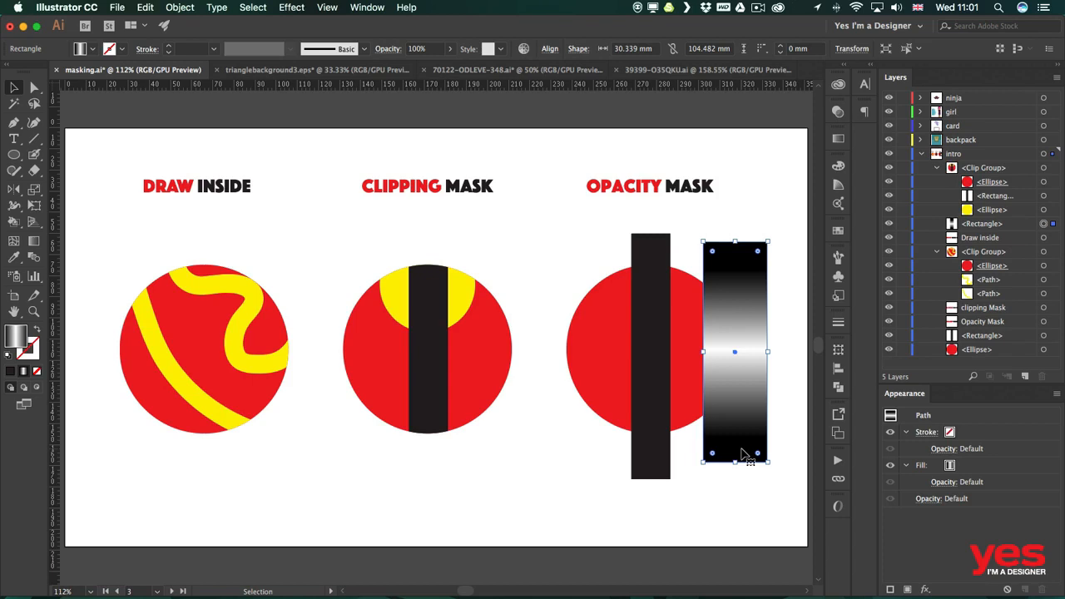
pyautogui.click(655, 250)
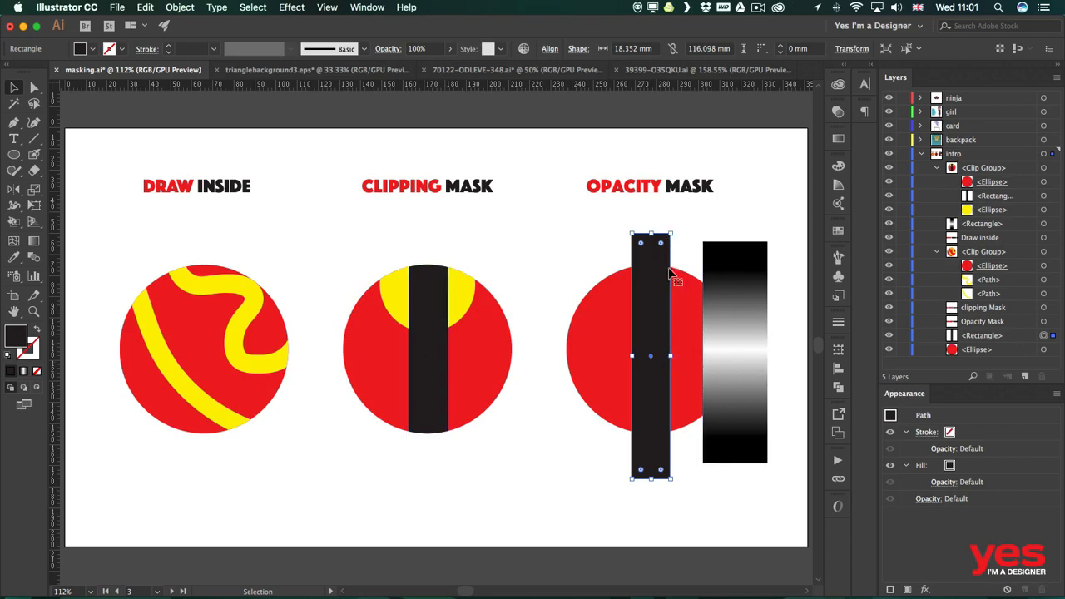
pyautogui.click(731, 274)
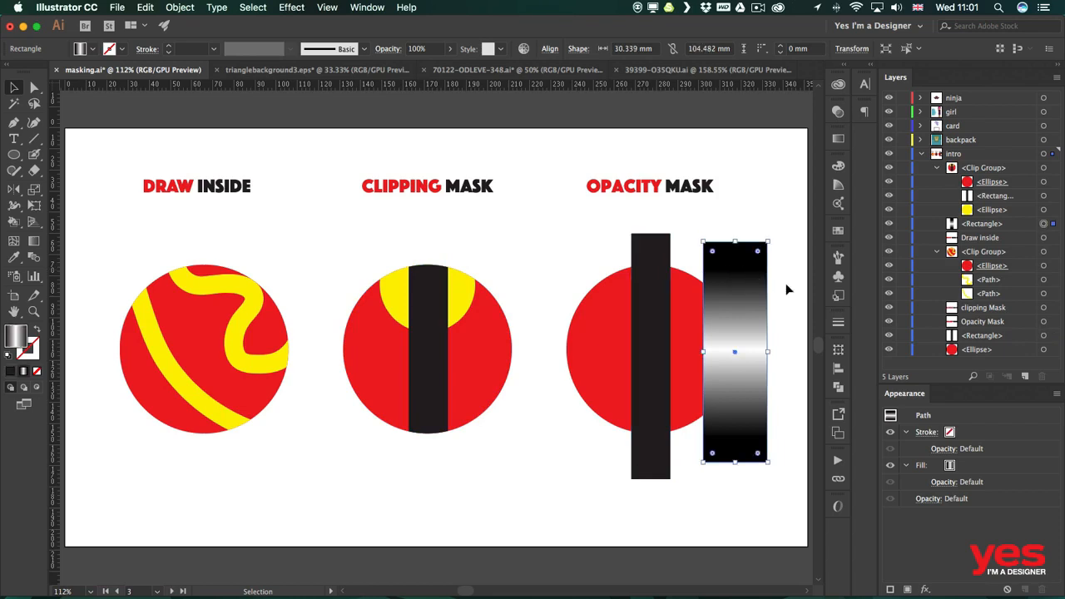
pyautogui.moveTo(743, 273); pyautogui.dragTo(655, 270)
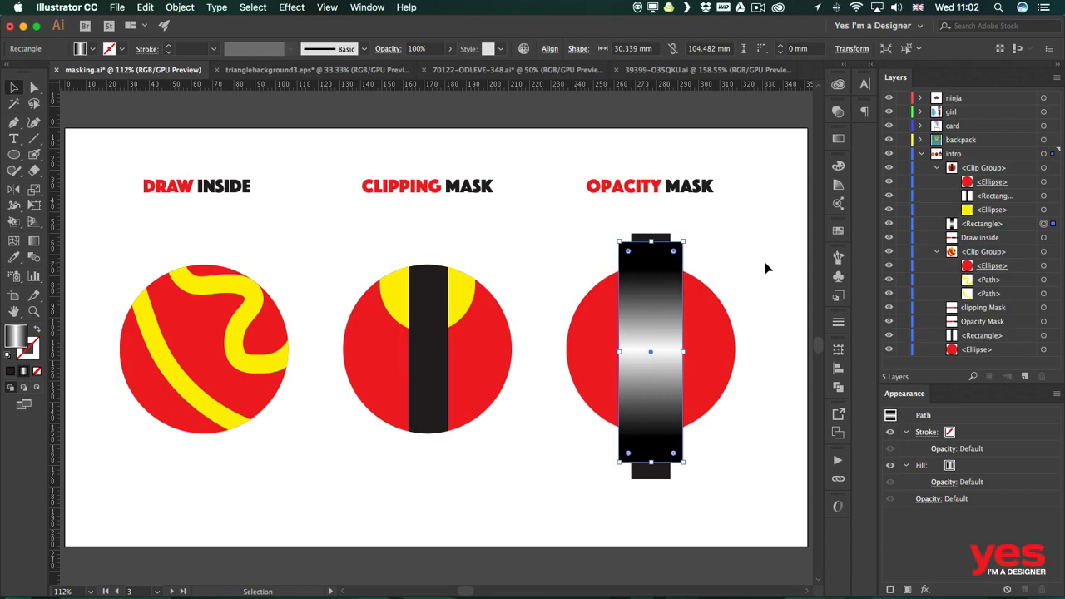
# Make an opacity mask from the gradient rectangle and the black rectangle beneath it
pyautogui.keyDown('shift'); pyautogui.click(663, 241); pyautogui.keyUp('shift')
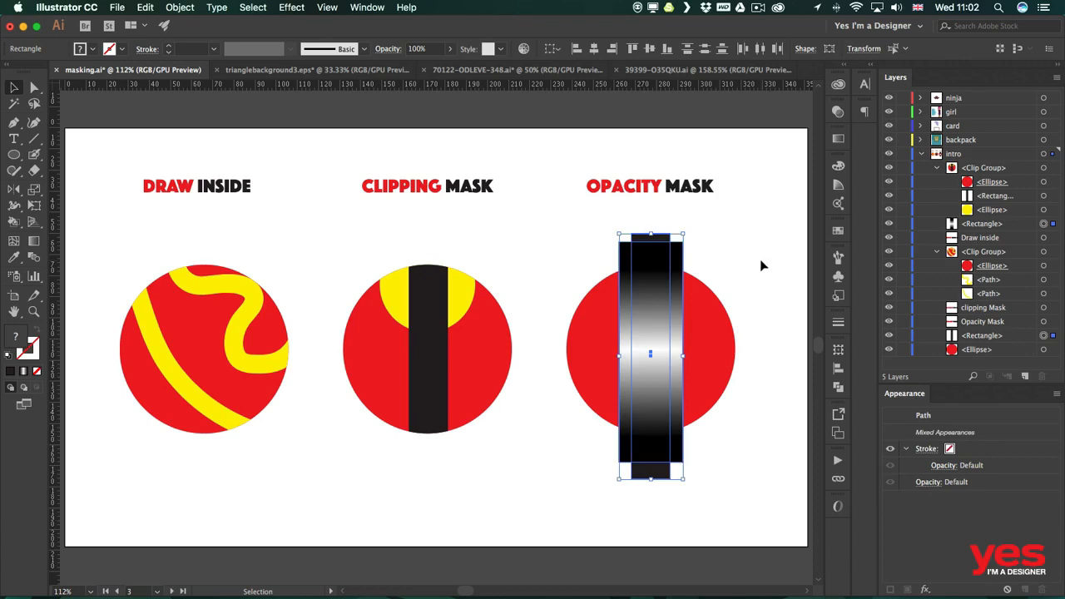
pyautogui.click(839, 113)
pyautogui.click(363, 5)
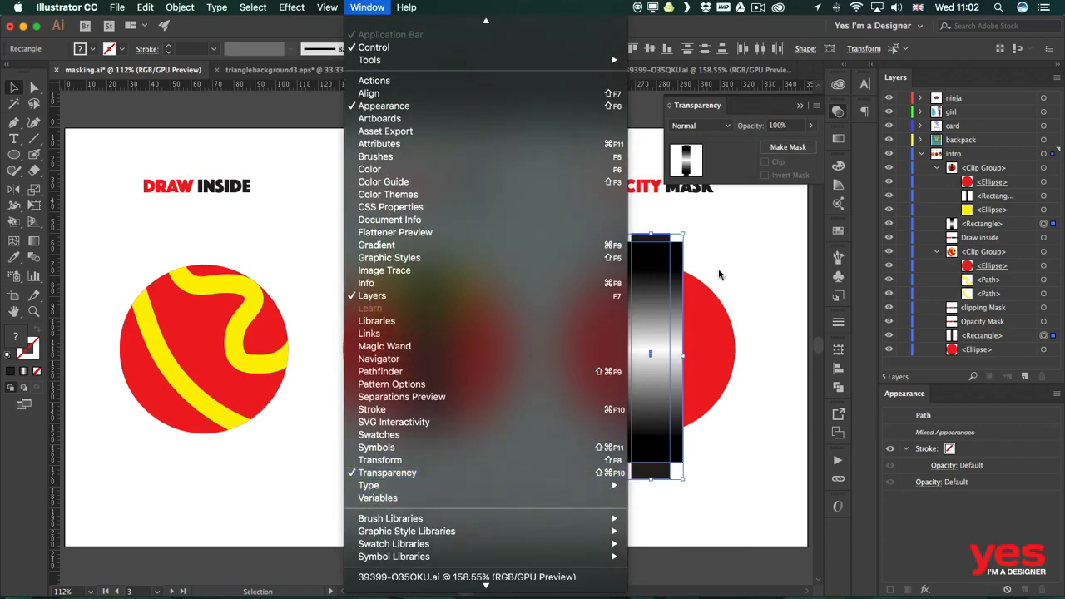
pyautogui.click(748, 172)
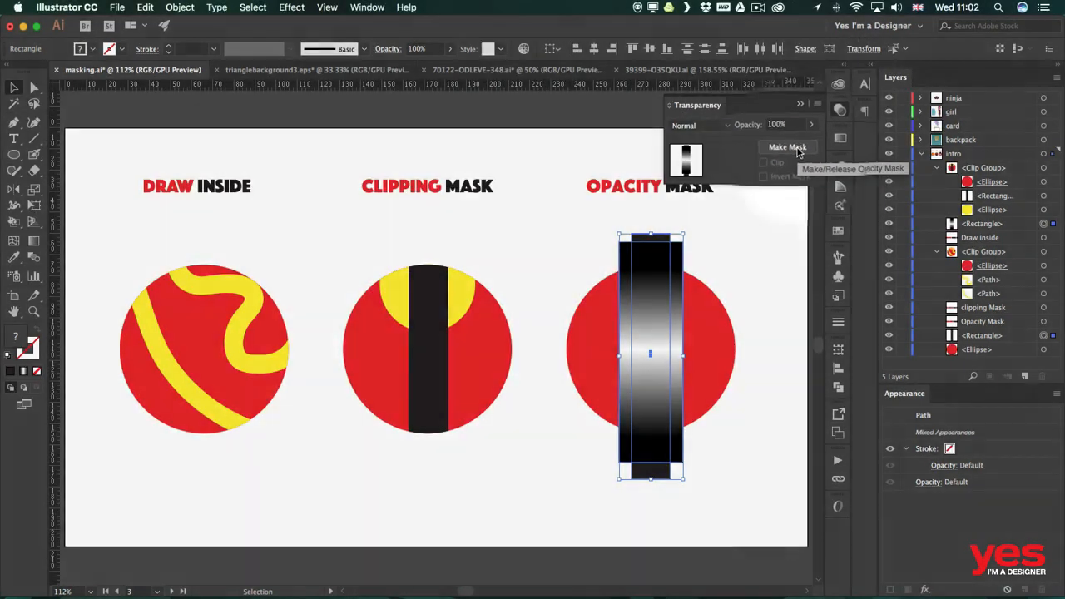
pyautogui.click(782, 150)
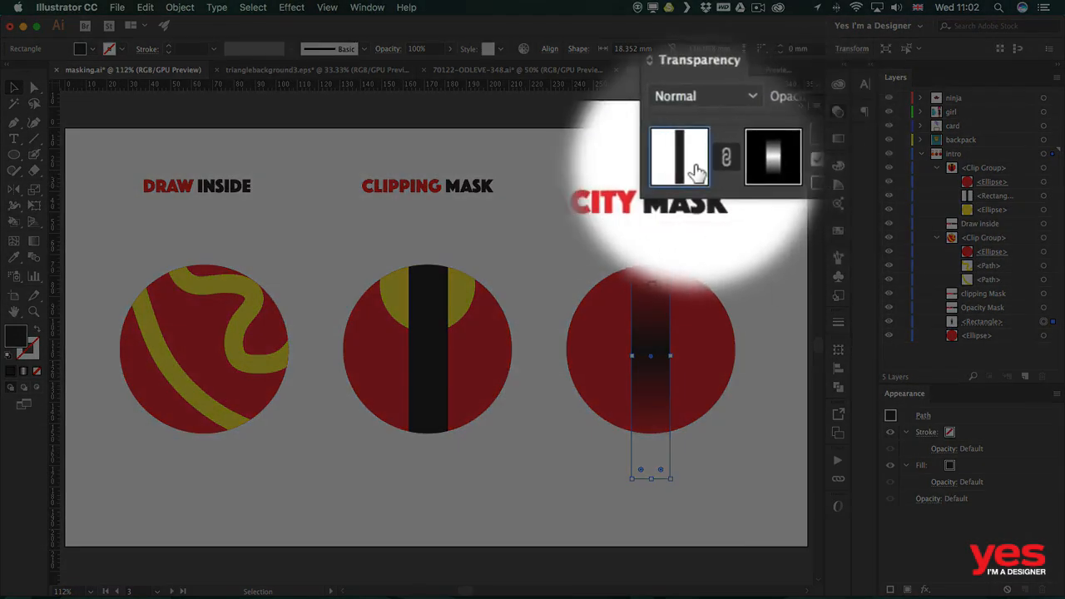
# Enter the opacity mask to examine its gradient rectangle with the Gradient tool, and return to editing the artwork
pyautogui.click(740, 162)
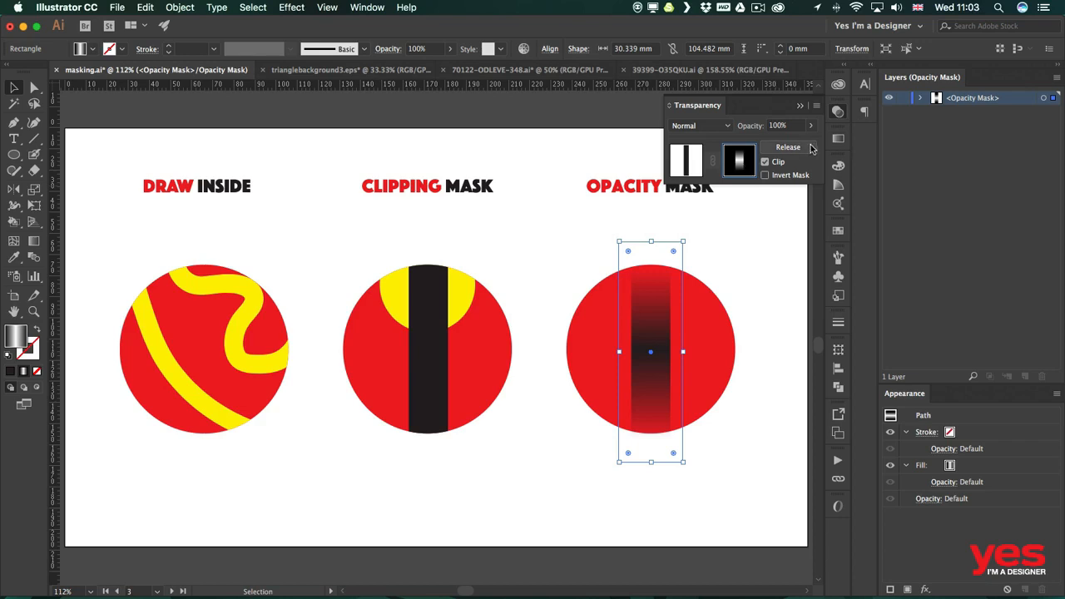
pyautogui.click(921, 99)
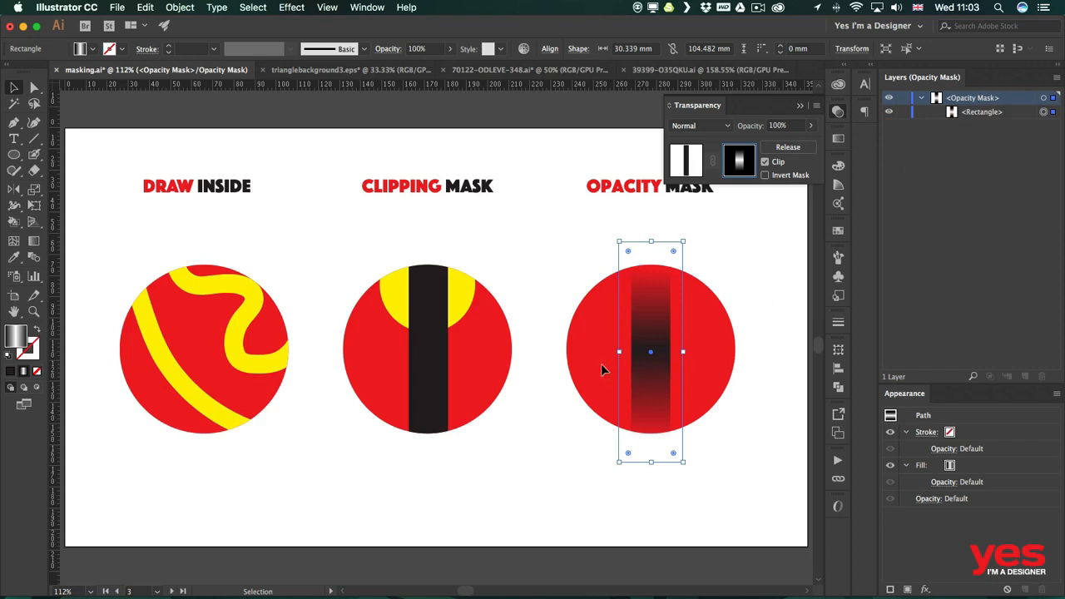
pyautogui.press('g')
pyautogui.moveTo(653, 350)
pyautogui.mouseDown()
pyautogui.moveTo(657, 328)
pyautogui.moveTo(654, 349)
pyautogui.mouseUp()
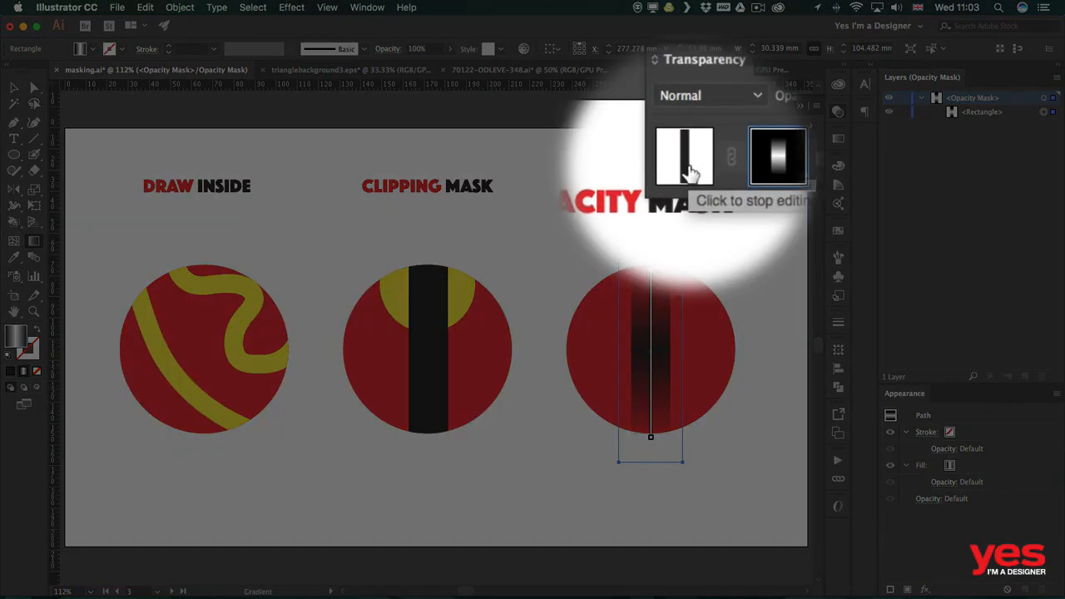
pyautogui.click(686, 162)
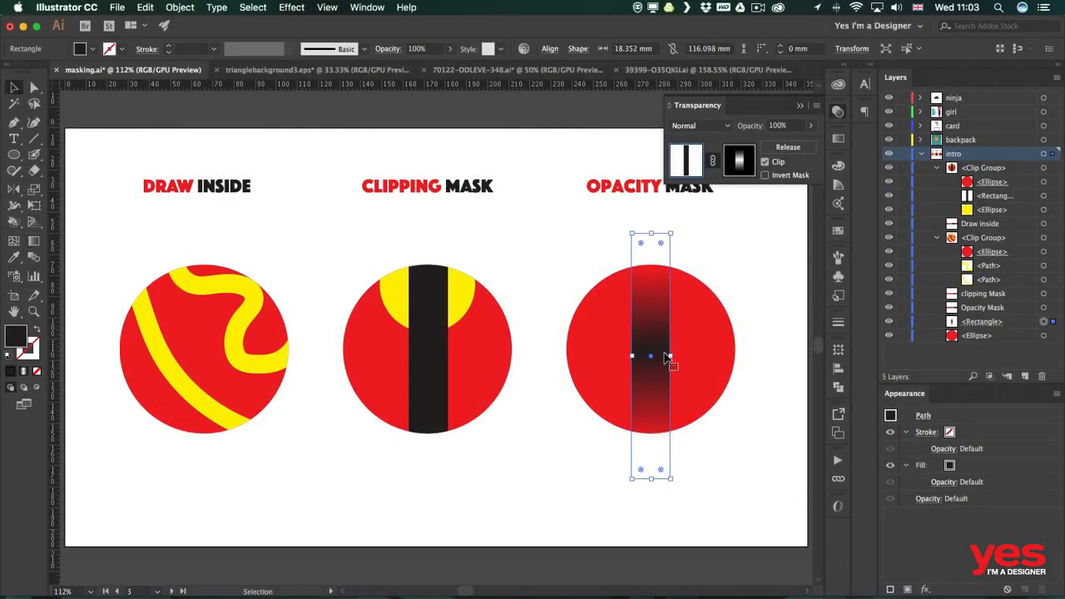
# Widen the opacity-masked rectangle to about 33 mm, fill it with CMYK Yellow, and deselect it
pyautogui.moveTo(671, 356); pyautogui.dragTo(616, 355)
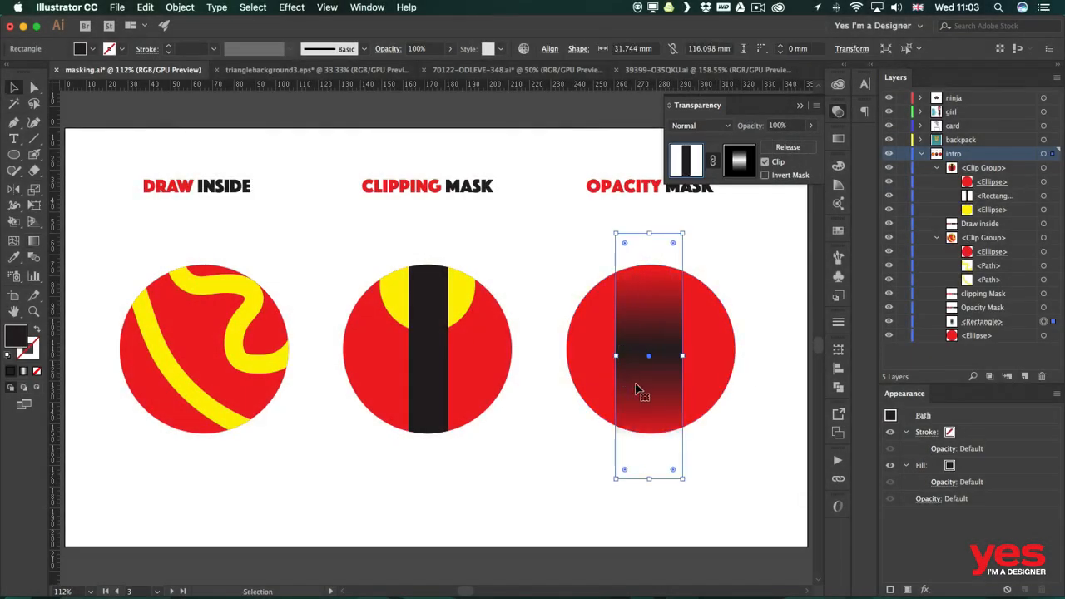
pyautogui.click(93, 50)
pyautogui.click(55, 71)
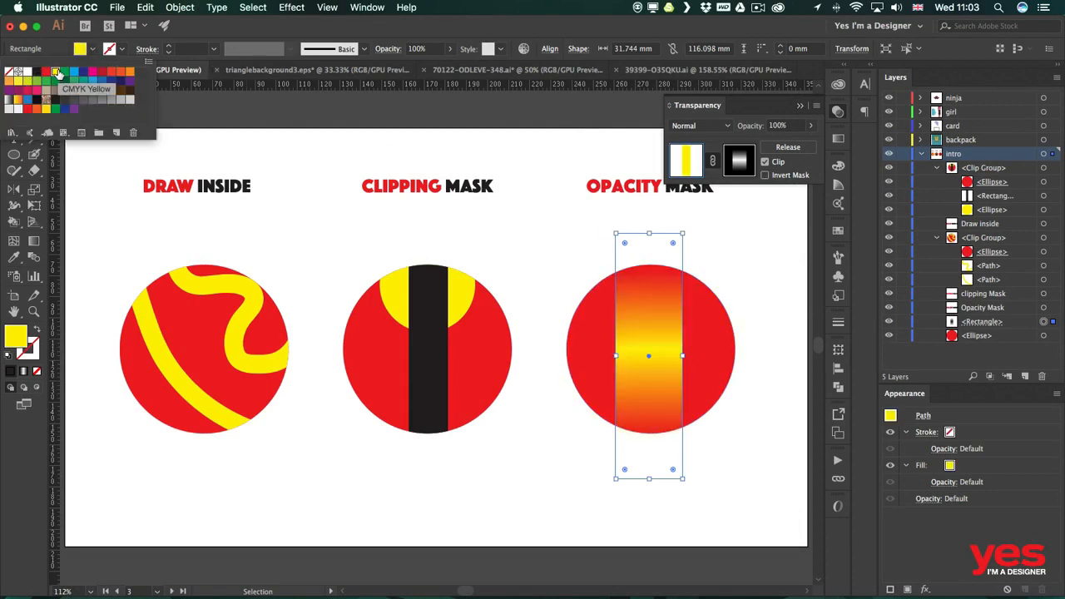
pyautogui.click(685, 356)
pyautogui.moveTo(685, 355); pyautogui.dragTo(688, 356)
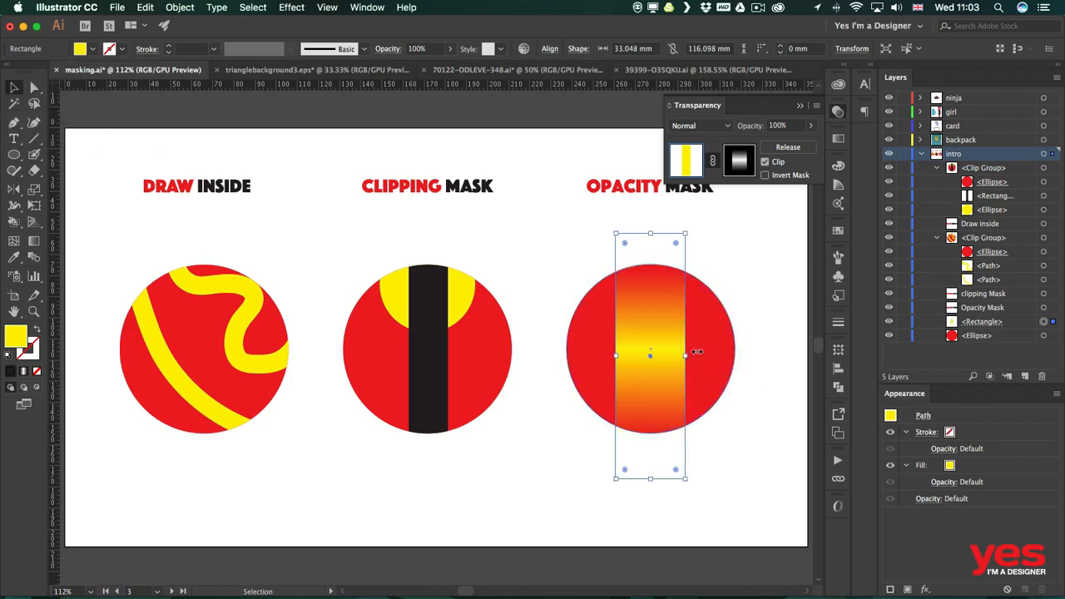
pyautogui.click(768, 272)
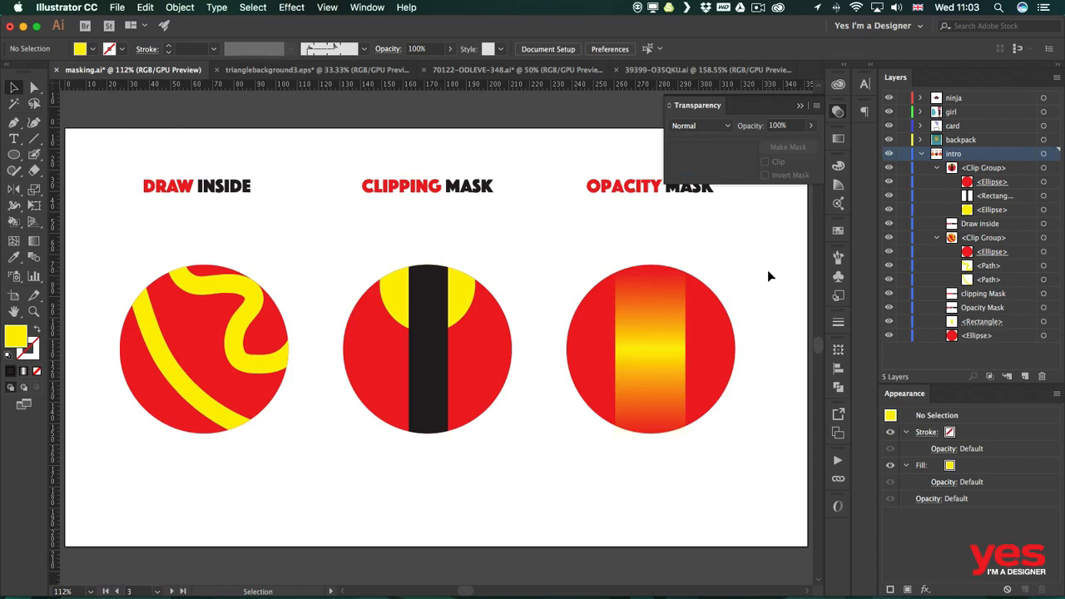
pyautogui.click(768, 271)
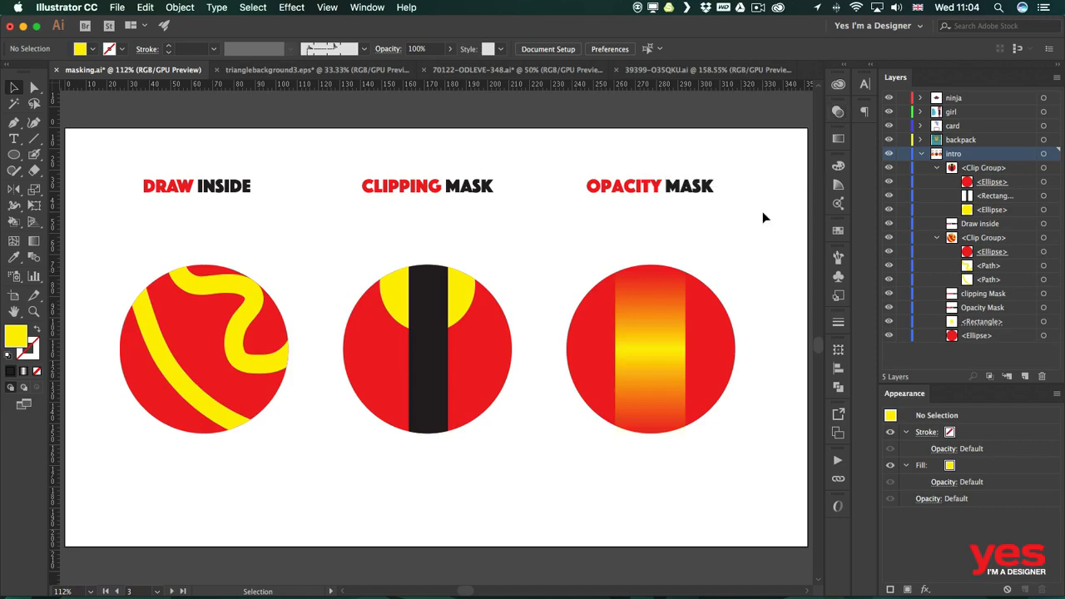